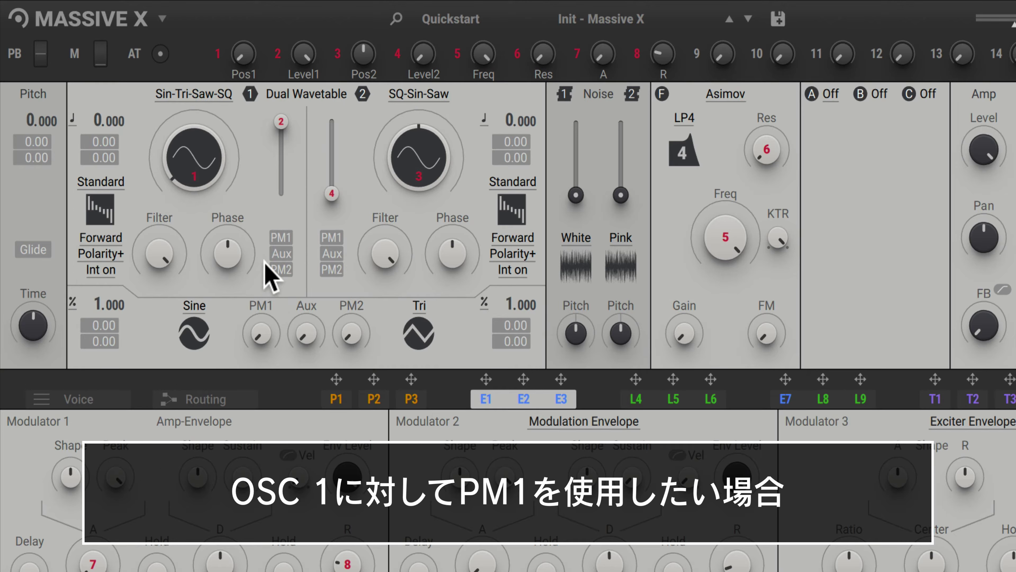
Turn on PM1 phase modulation for oscillator 1 and raise the PM1 amount
click(286, 237)
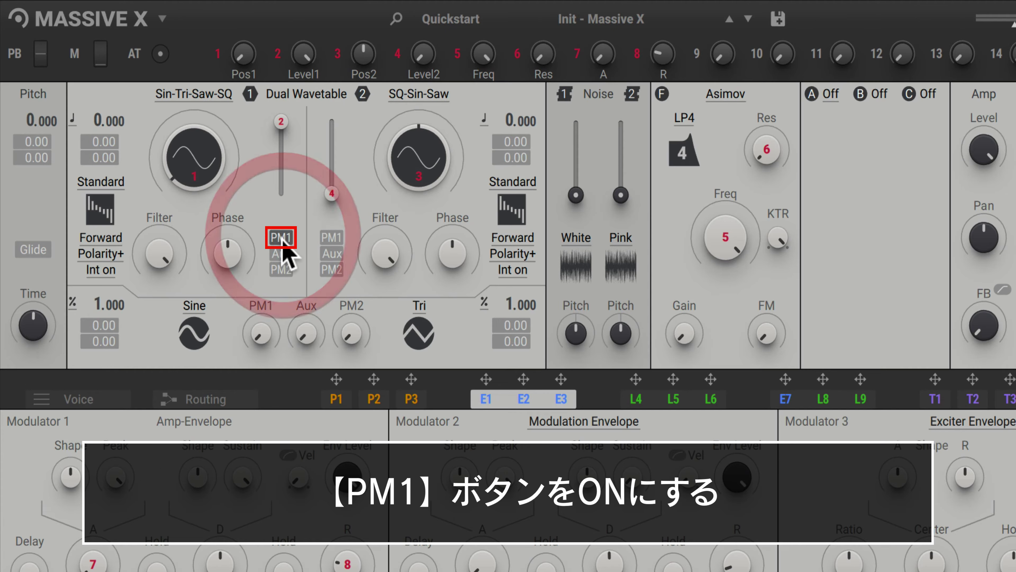
click(332, 237)
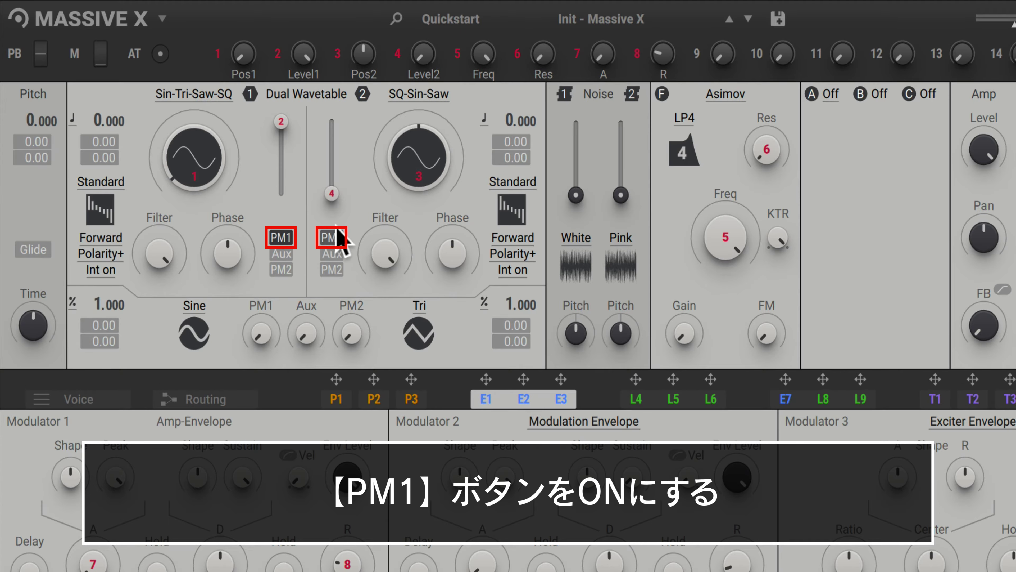
click(262, 331)
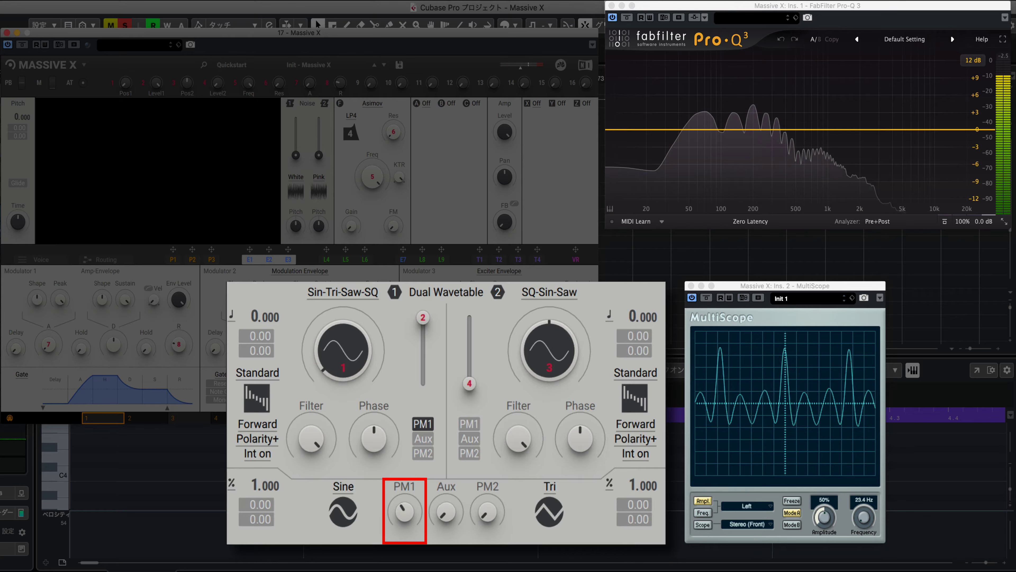
mouse_move(404, 510)
mouse_down()
mouse_move(405, 484)
mouse_move(408, 517)
mouse_up()
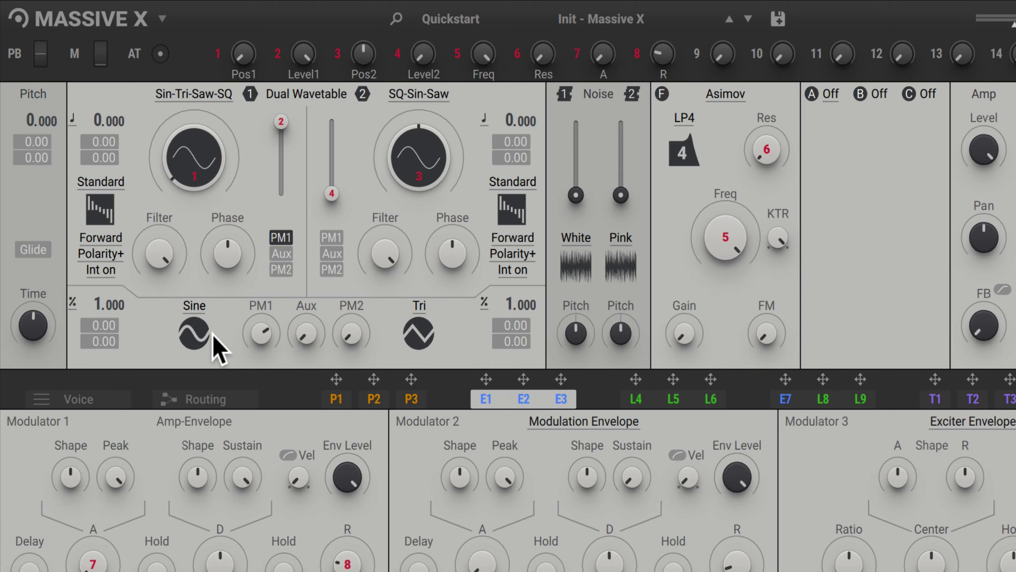
Load the Dragon Crush wavetable from the Monster category into oscillator 1
click(196, 95)
click(138, 216)
click(325, 218)
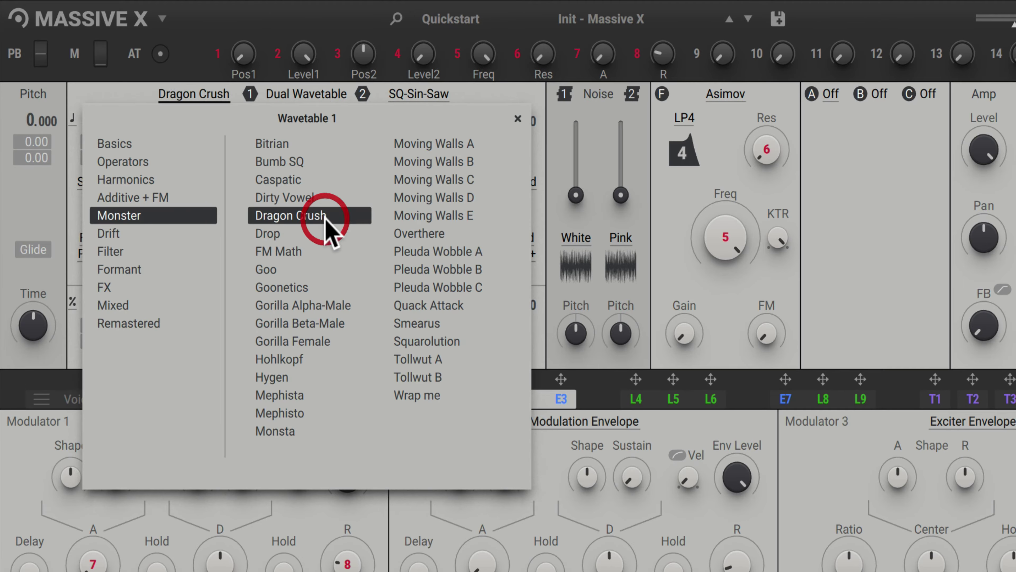
click(289, 24)
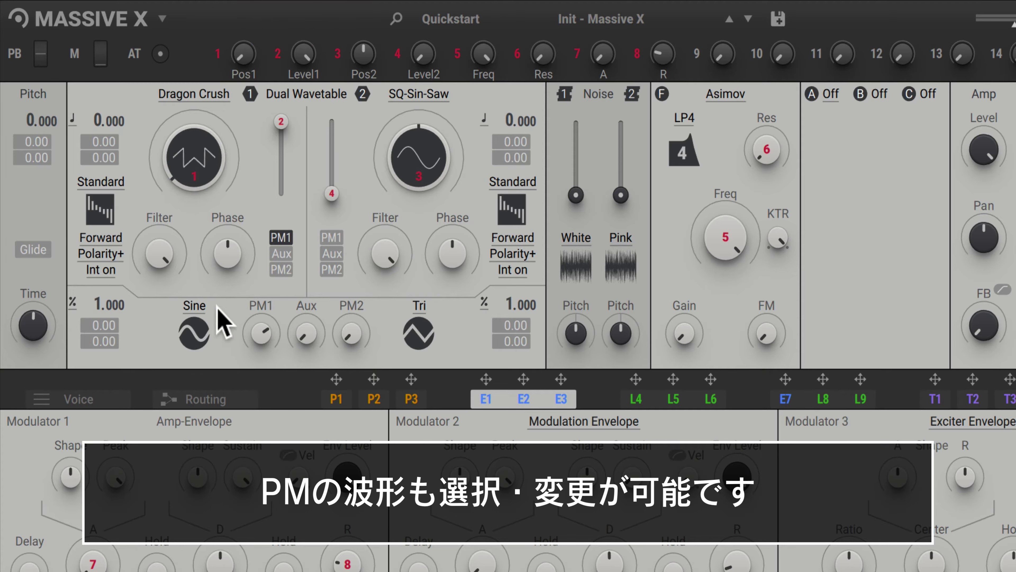
Set the waveform of the first phase-modulation oscillator to TriB3
click(194, 330)
click(179, 403)
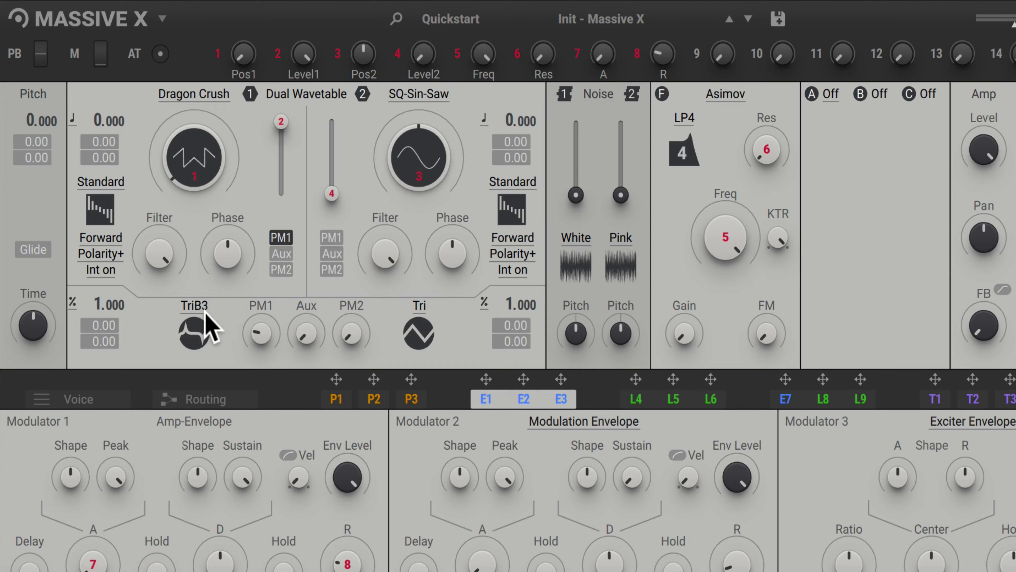
Switch the PM1 waveform to TriB1 with a higher PM1 amount, and raise oscillator 2's level
click(102, 214)
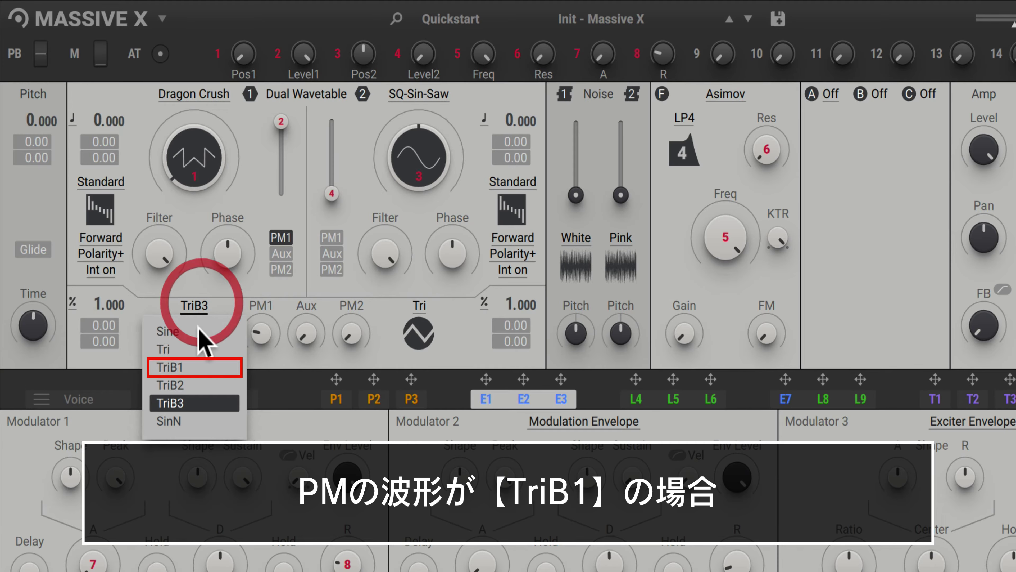
click(180, 367)
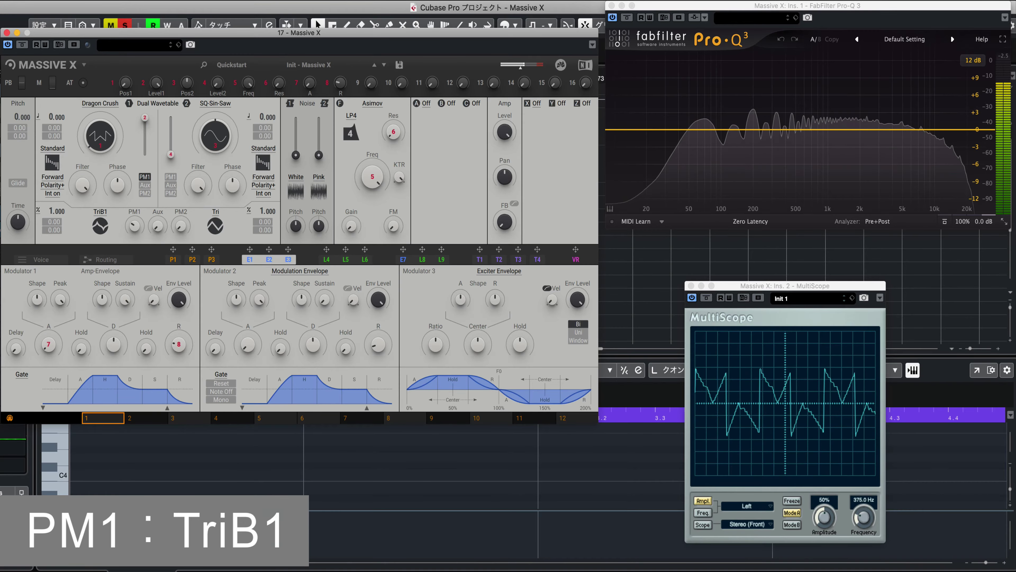
drag(135, 227, 137, 217)
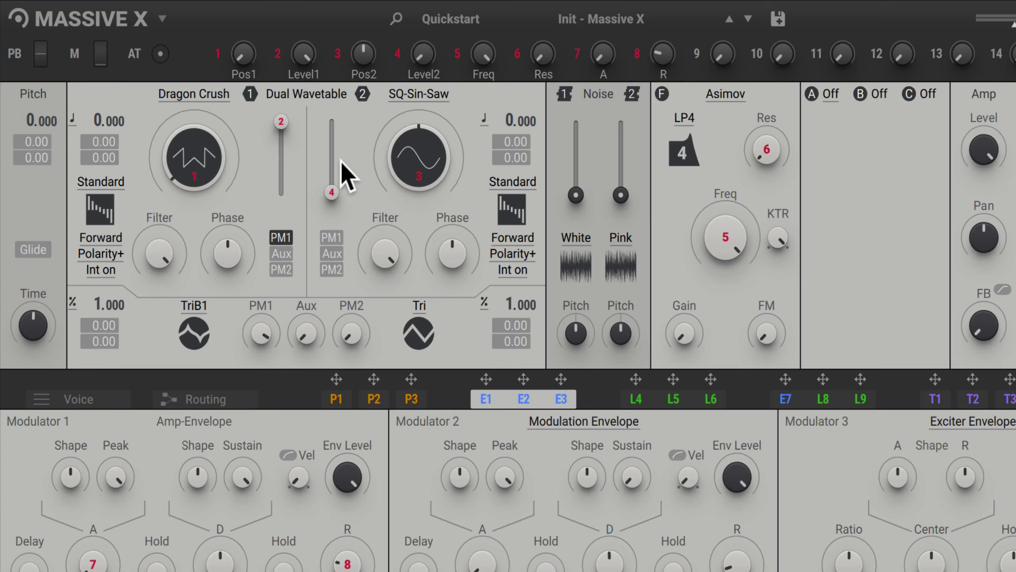
drag(329, 183, 329, 181)
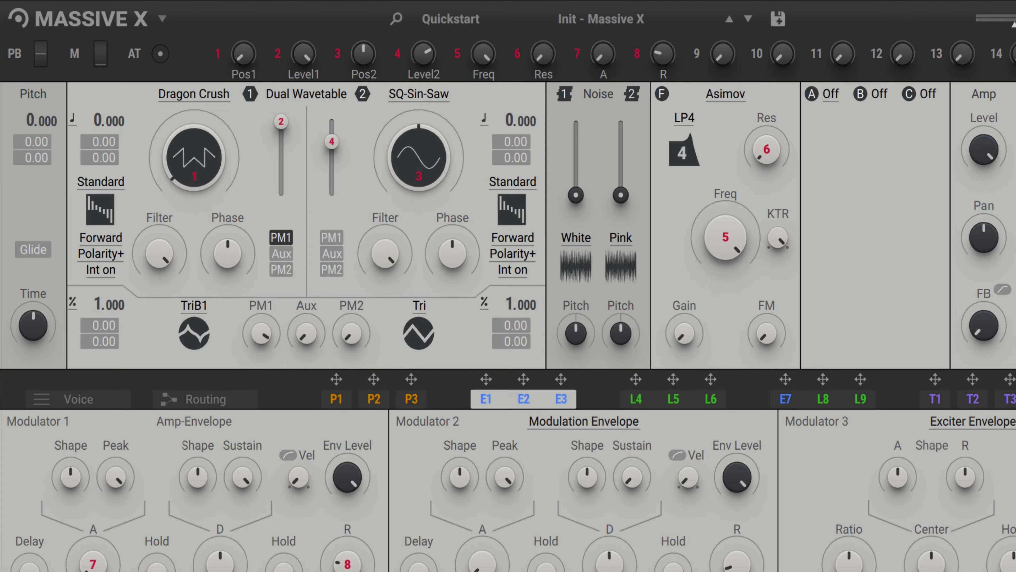
Change the PM1 waveform back to TriB3 and readjust the PM1 amount
click(197, 313)
click(192, 399)
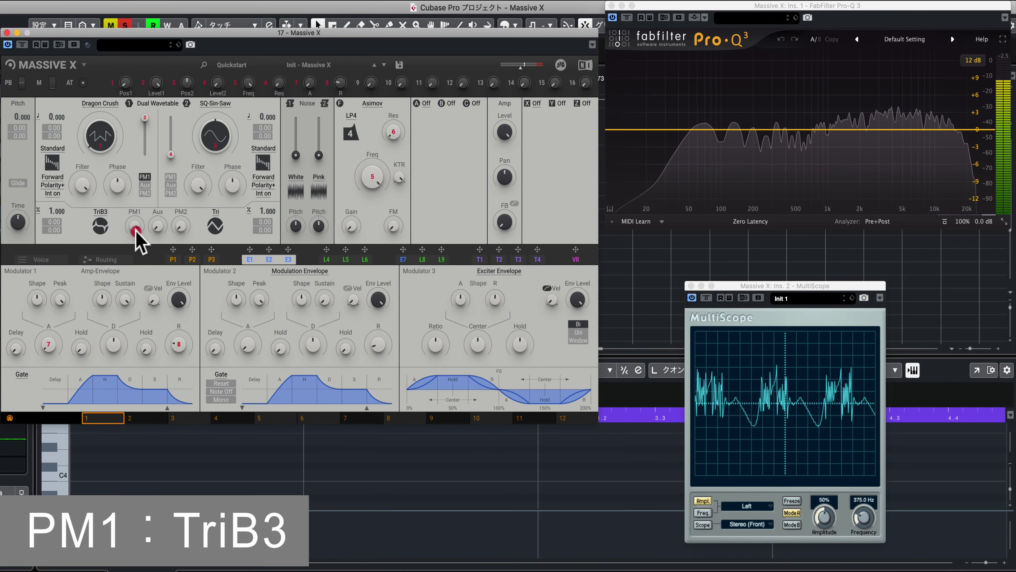
drag(137, 227, 137, 288)
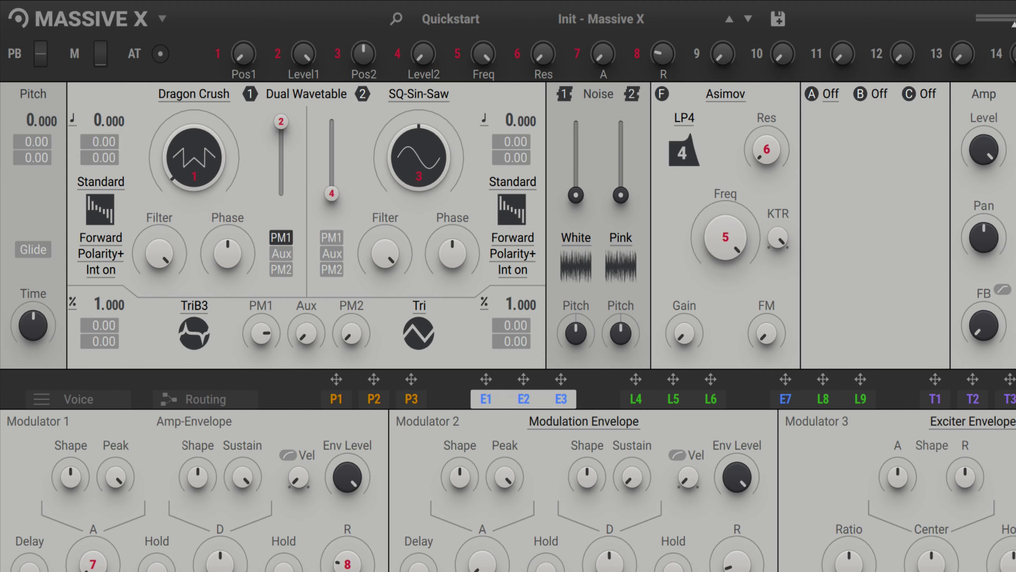
Load the Quickstart preset Init - Massive X and view the pitch modes available for the first modulation oscillator
click(598, 19)
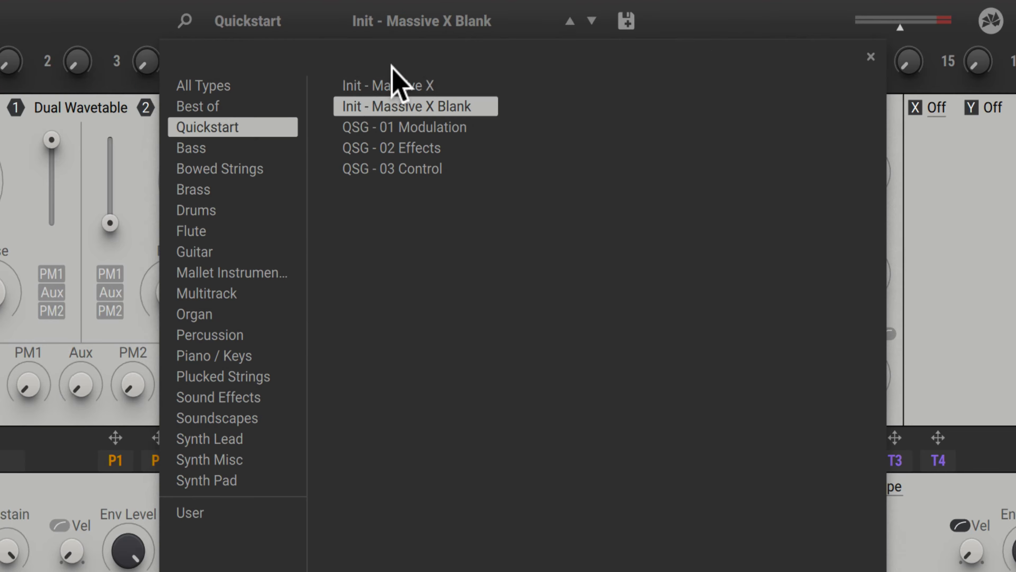
click(371, 87)
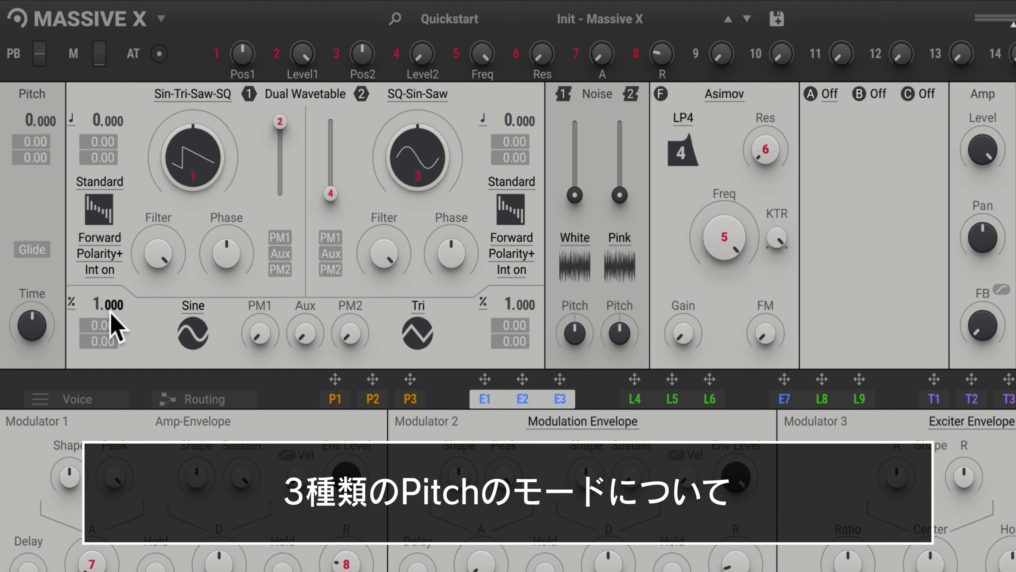
click(72, 311)
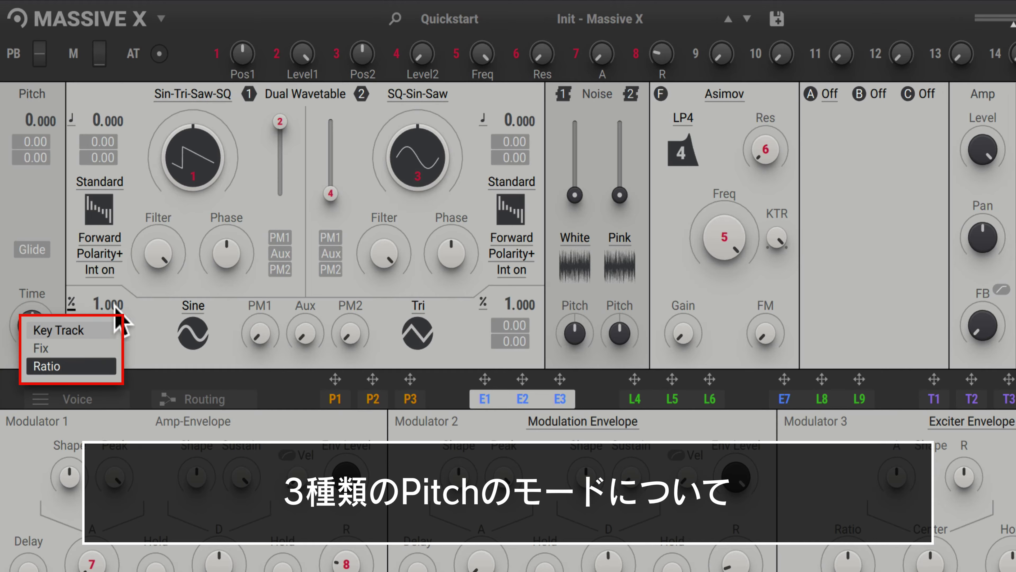
click(188, 263)
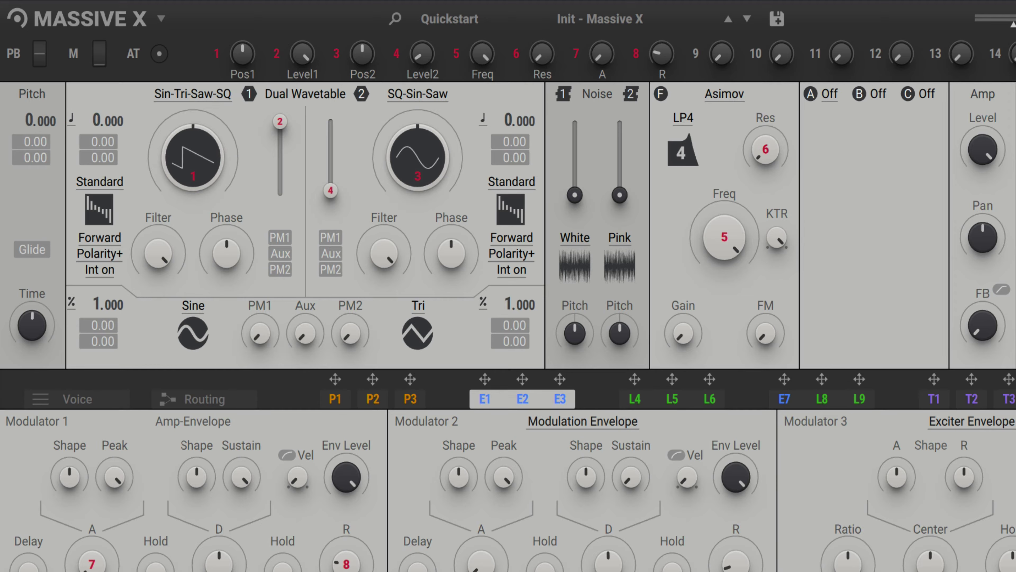
Raise oscillator 2's level to maximum and select Key Track as its pitch mode
drag(329, 170, 335, 132)
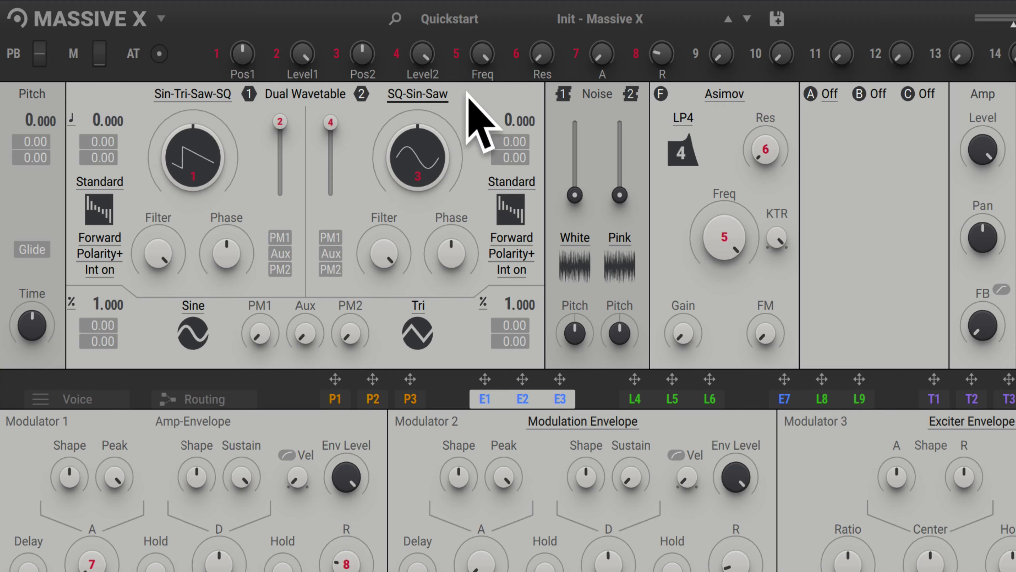
click(483, 119)
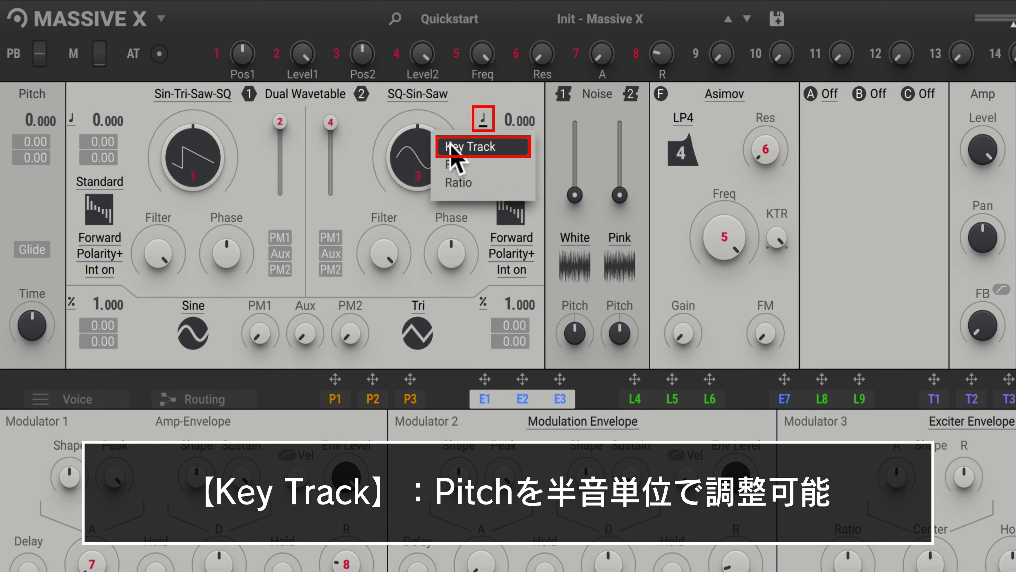
click(484, 147)
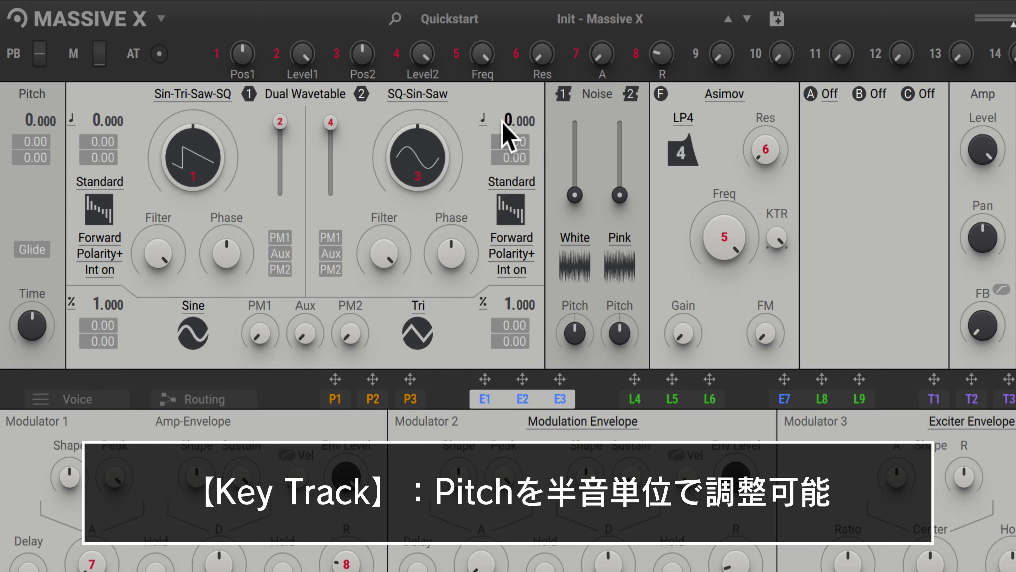
mouse_move(508, 120)
mouse_down()
mouse_move(507, 104)
mouse_move(508, 119)
mouse_up()
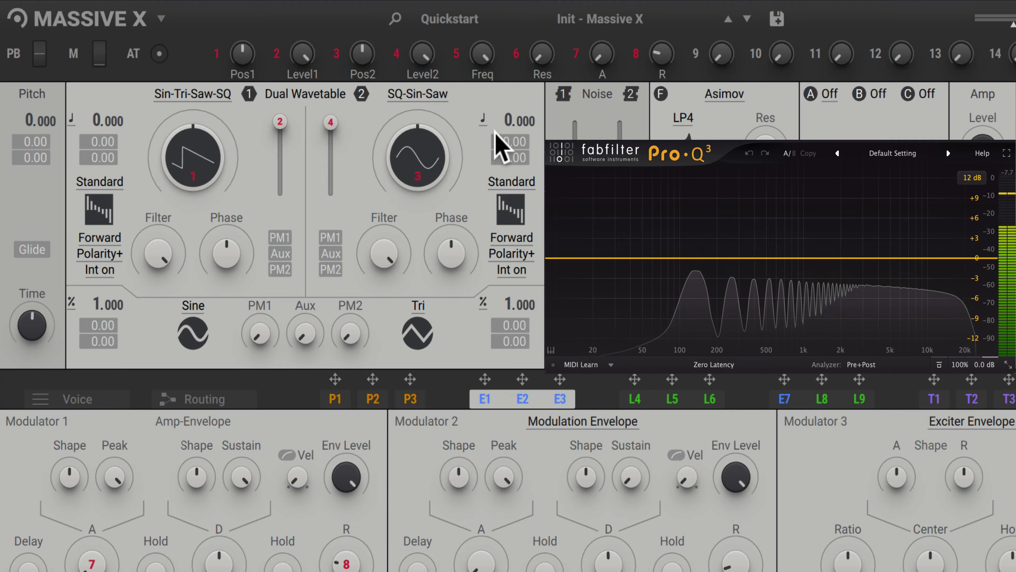
Switch oscillator 2's pitch mode to Ratio with a value of 2.000, and slightly lower oscillator 1's level
click(483, 118)
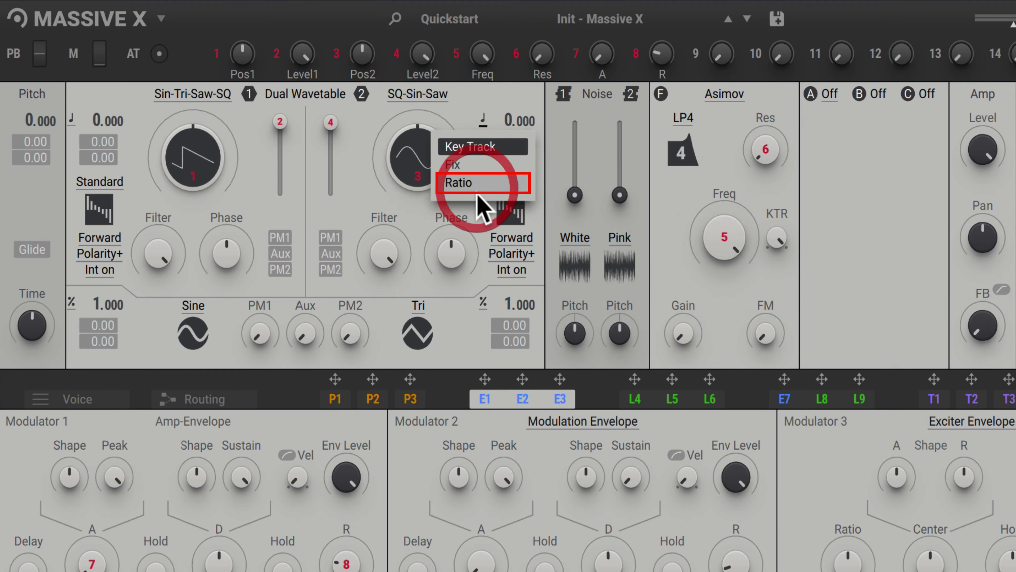
click(478, 193)
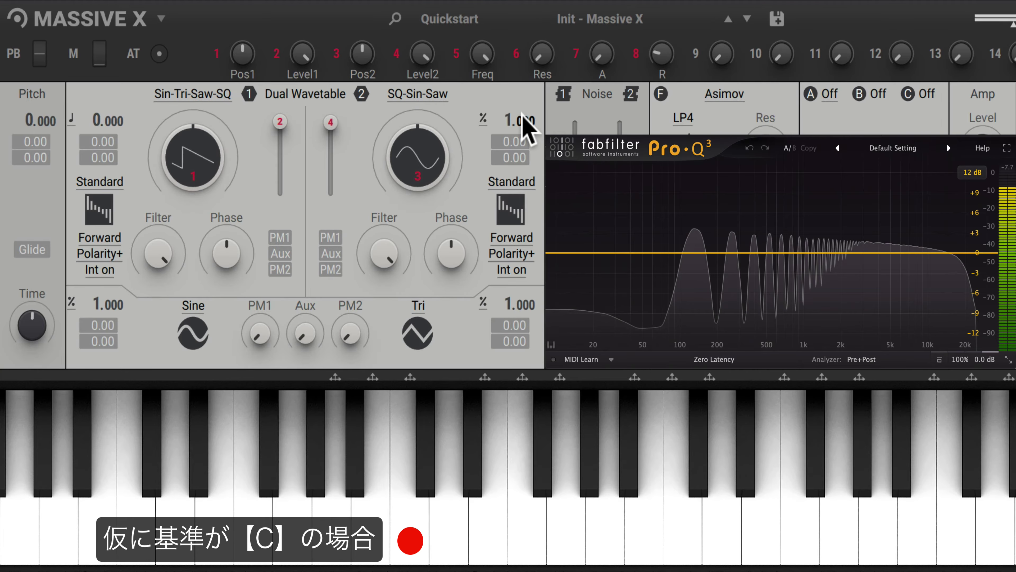
drag(507, 121, 507, 110)
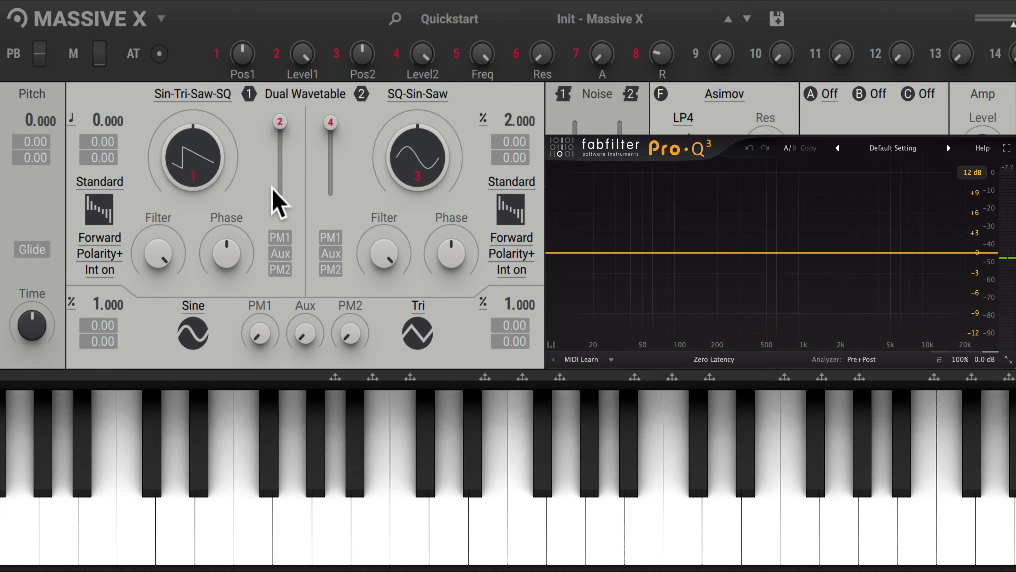
mouse_move(280, 122)
mouse_down()
mouse_move(281, 193)
mouse_move(283, 141)
mouse_up()
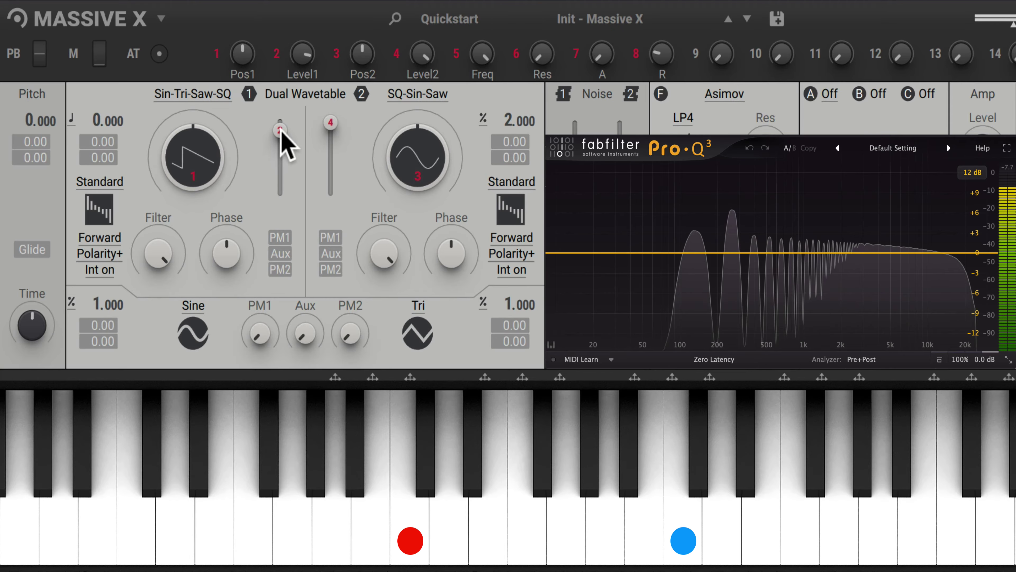
Set oscillator 2's pitch ratio to 3.000 and lower oscillator 1's level further
drag(508, 121, 507, 114)
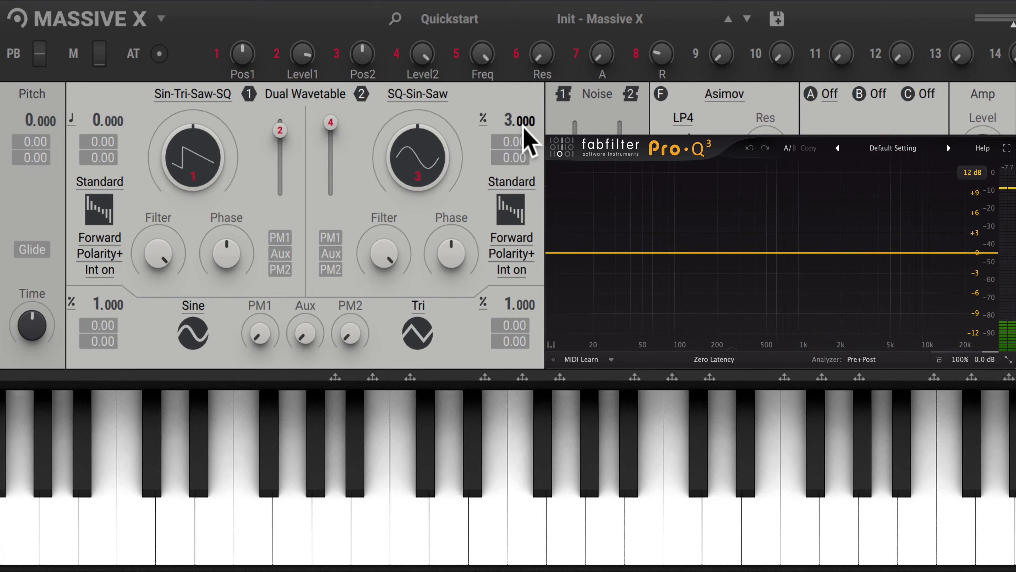
drag(417, 158, 418, 159)
drag(280, 131, 280, 193)
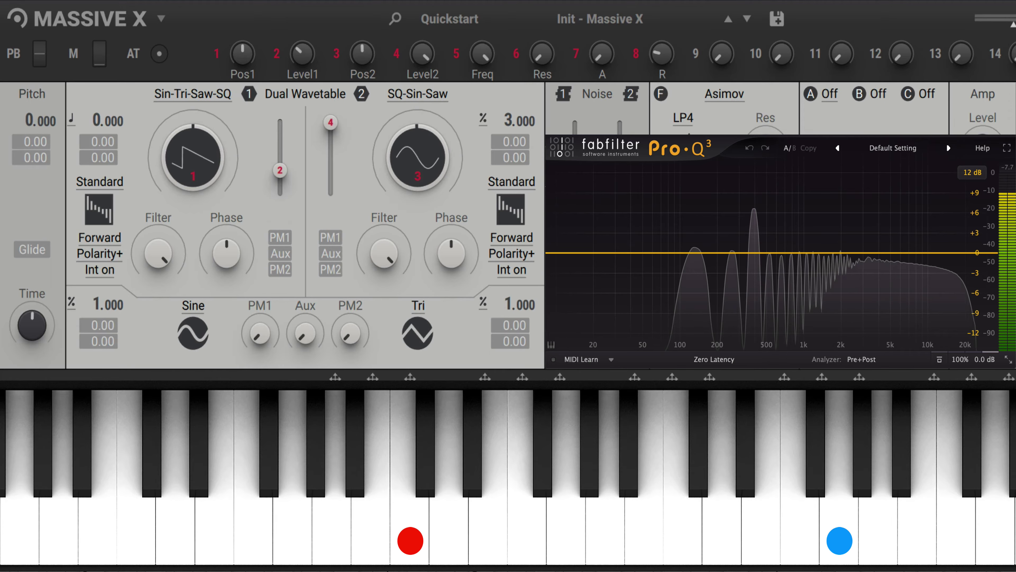
Try a pitch ratio of 4.000 on oscillator 2, then bring it down to 1/7.000
drag(510, 125, 511, 120)
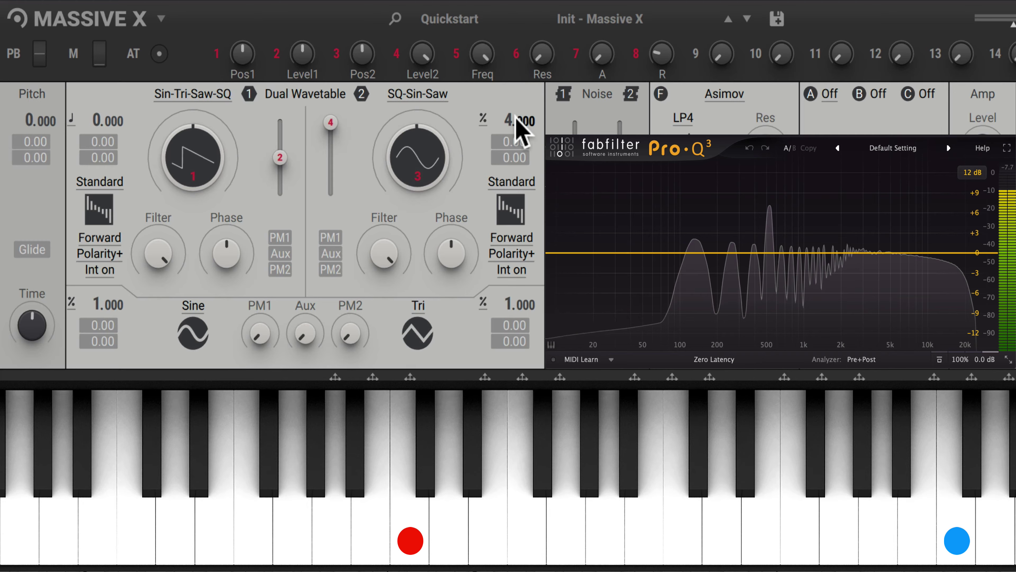
drag(506, 116, 506, 142)
Set oscillator 2's pitch mode to Fix and raise oscillator 1's level to near maximum
click(483, 119)
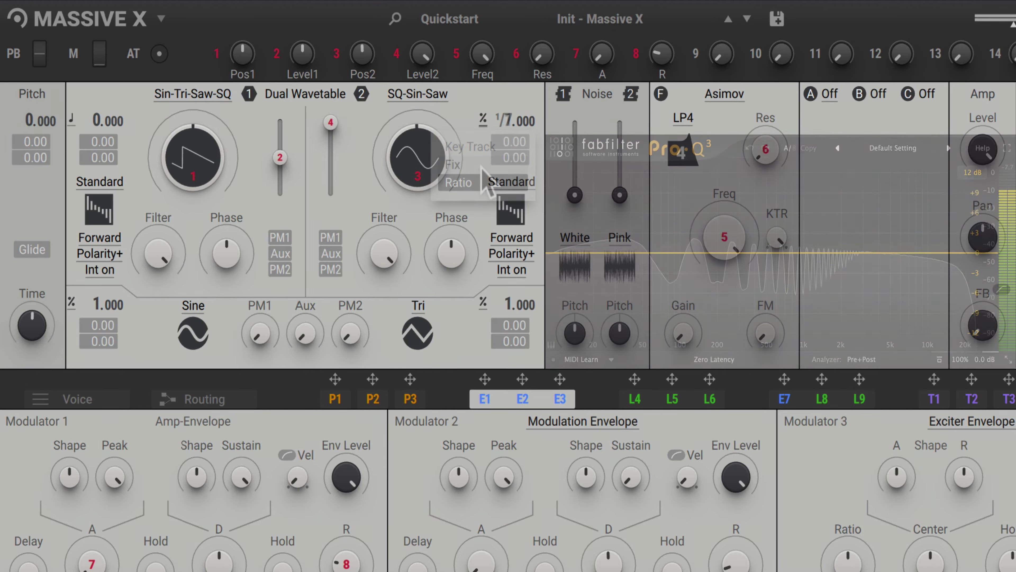
click(478, 166)
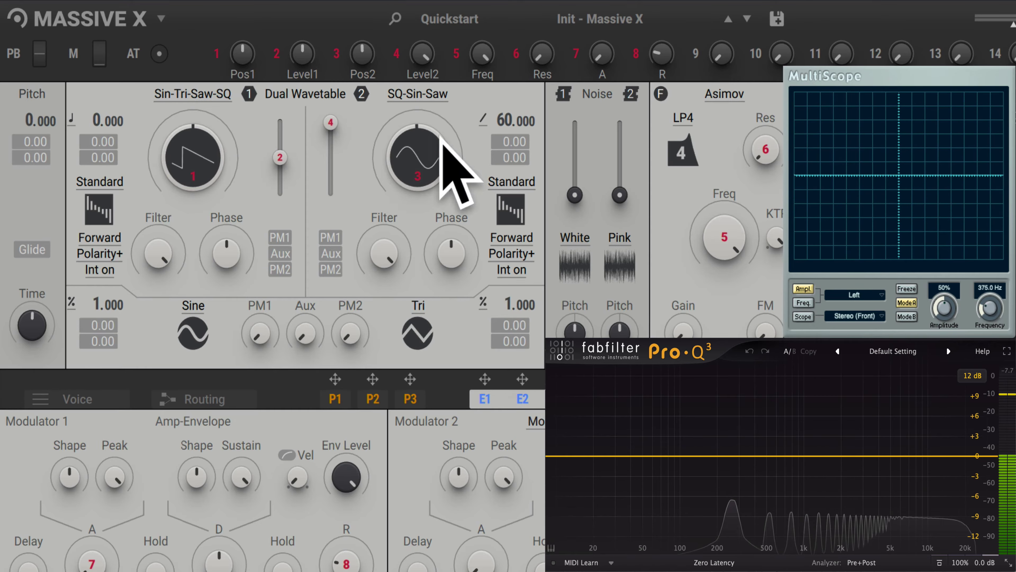
drag(280, 195, 277, 141)
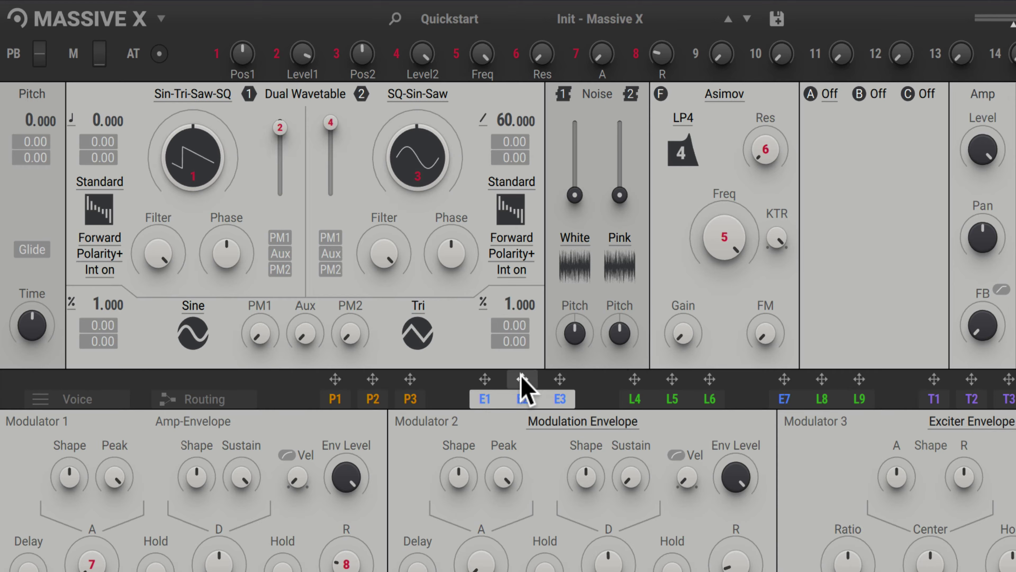
Modulate oscillator 2's pitch with envelope E2 by 54.00 from a base of 18.000, and set oscillator 1's level near maximum
drag(522, 378, 510, 142)
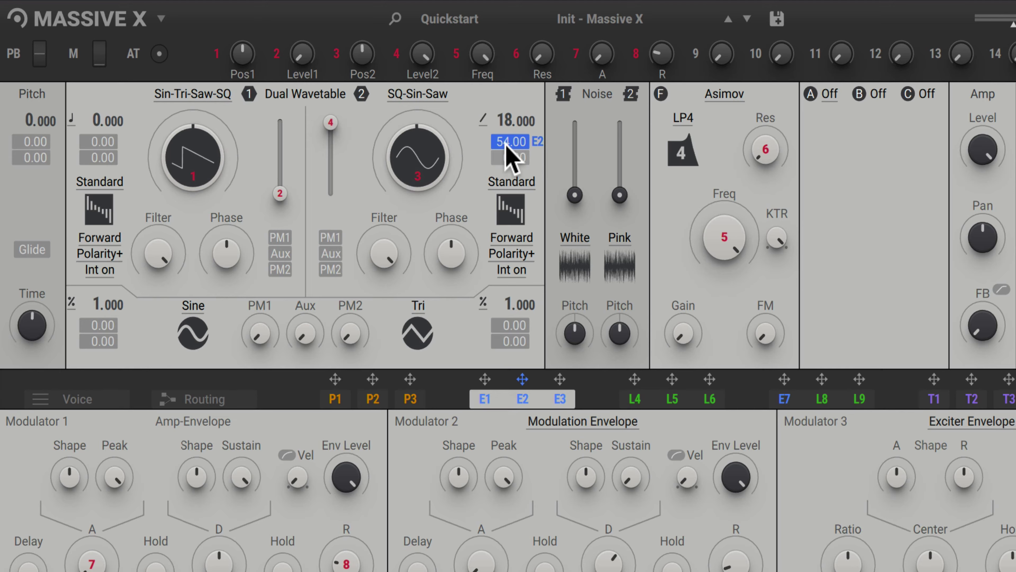
drag(276, 192, 280, 130)
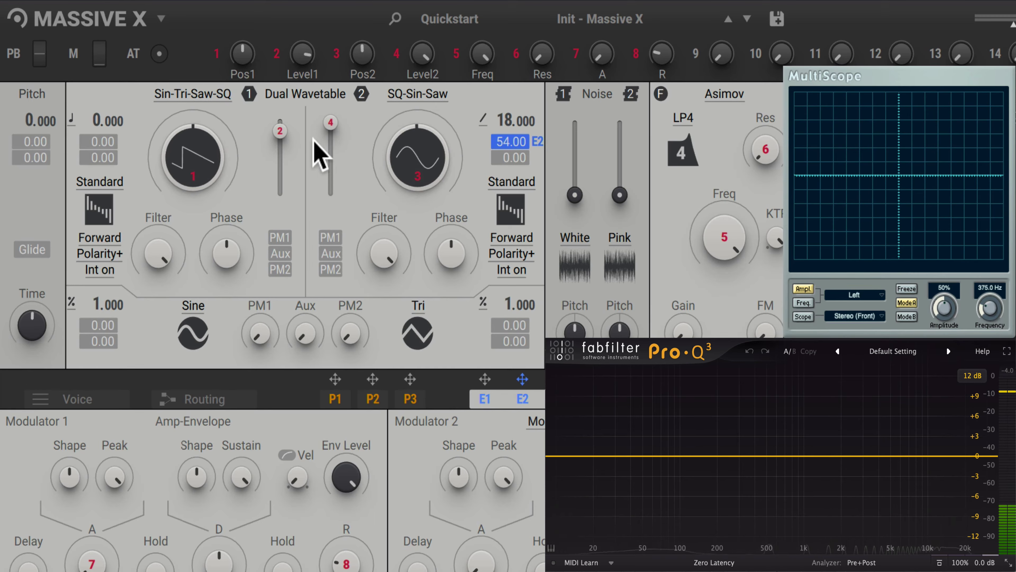
drag(280, 131, 280, 133)
Lower oscillator 2's level and turn on PM1 modulation for oscillator 1
drag(331, 123, 330, 139)
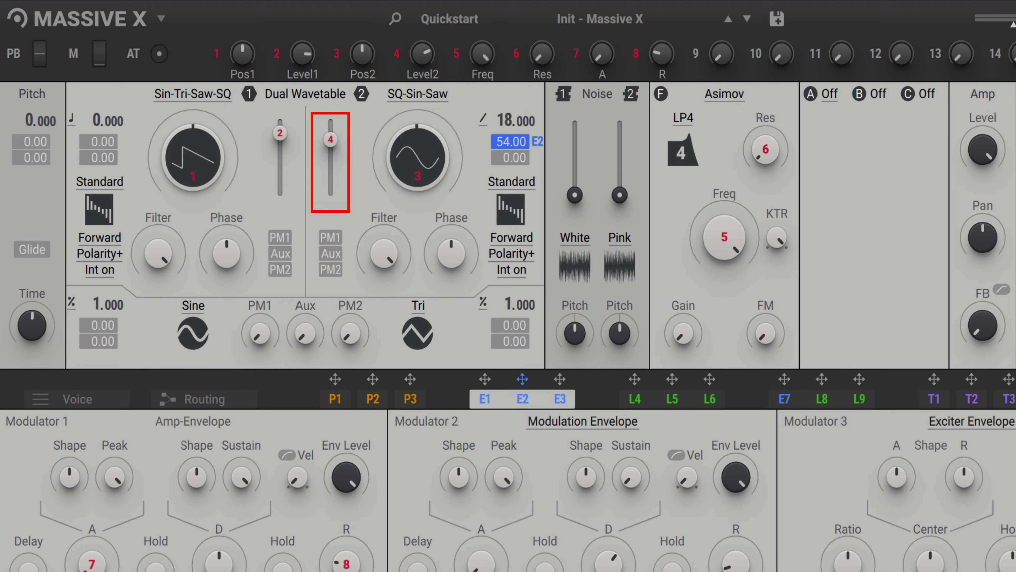
click(280, 237)
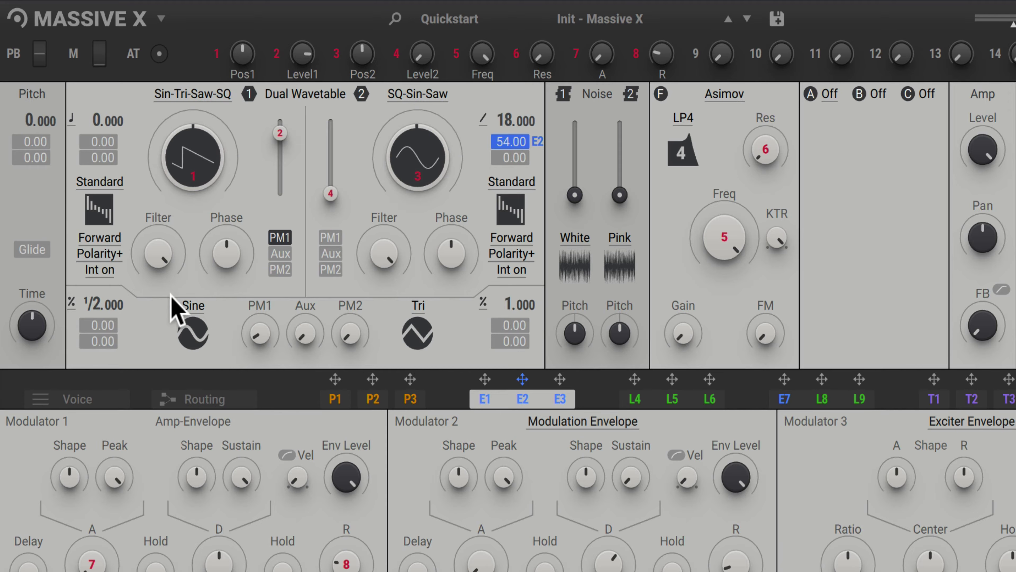
Raise the PM1 amount and try pitch ratios of 1/4.000 and 8.000 on the Sine modulator, then reset the ratio to 1.000
mouse_move(258, 326)
mouse_down()
mouse_move(264, 299)
mouse_move(256, 324)
mouse_move(256, 312)
mouse_up()
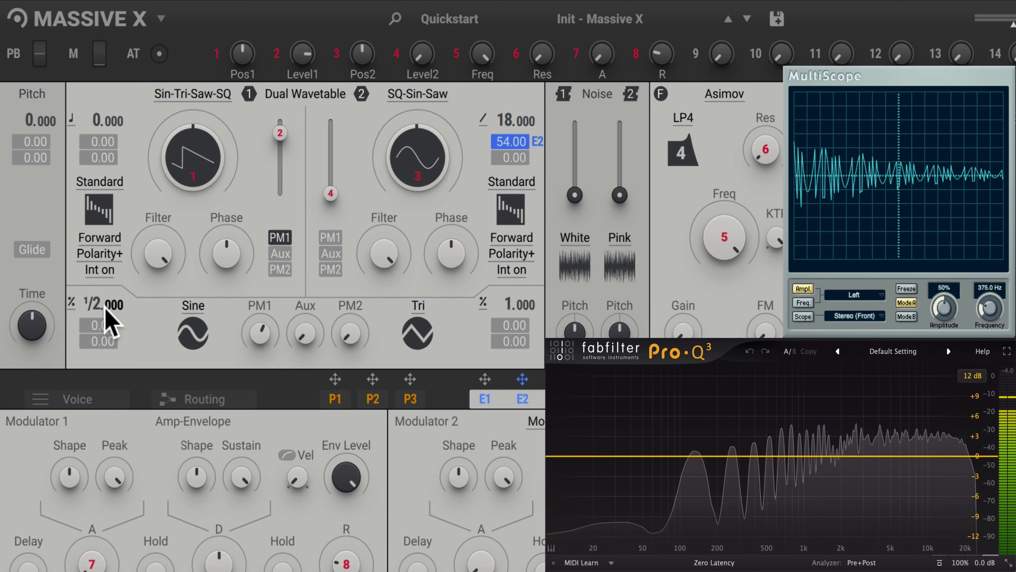
drag(98, 306, 98, 315)
drag(258, 328, 259, 318)
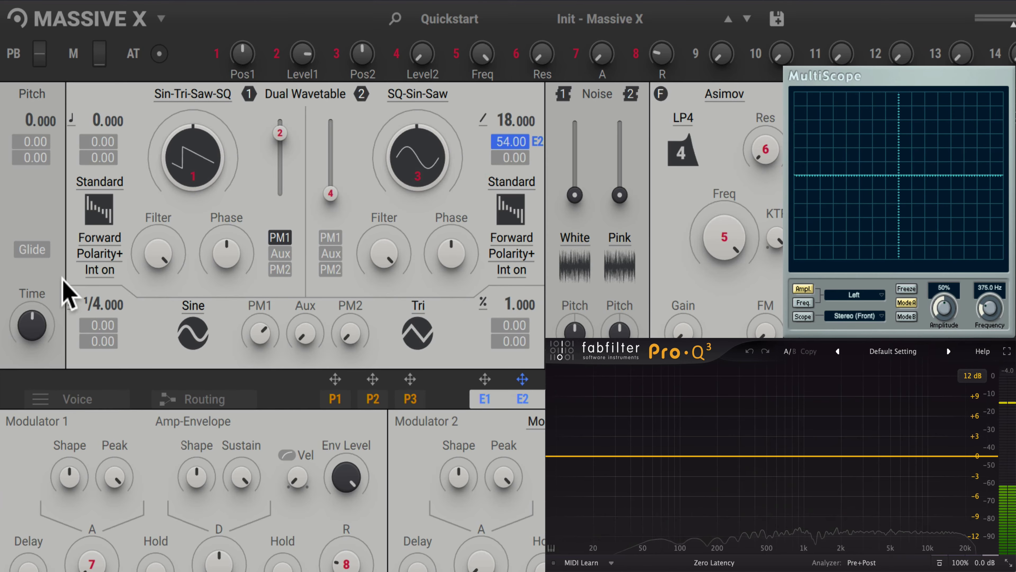
drag(96, 299, 96, 276)
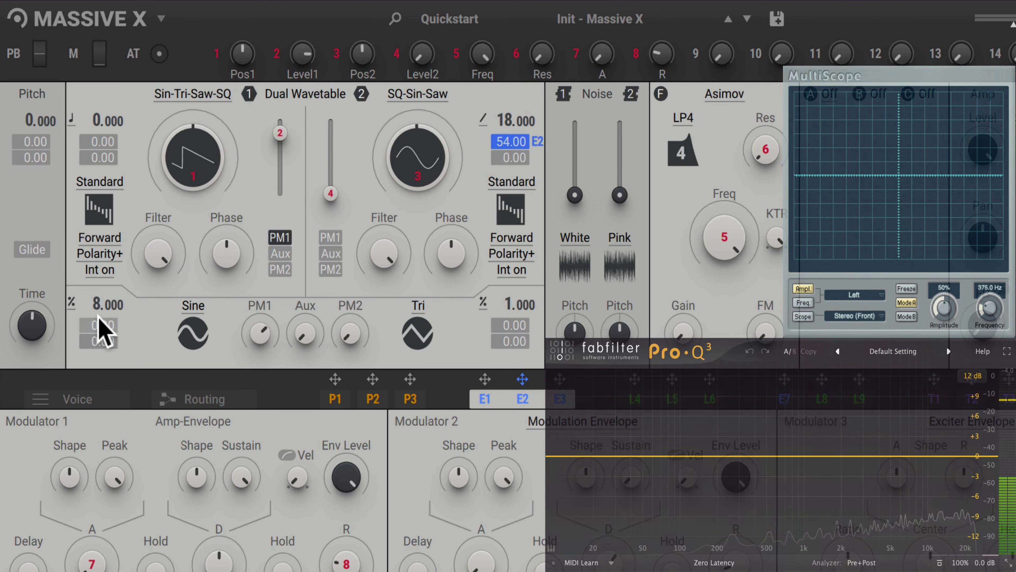
double_click(98, 306)
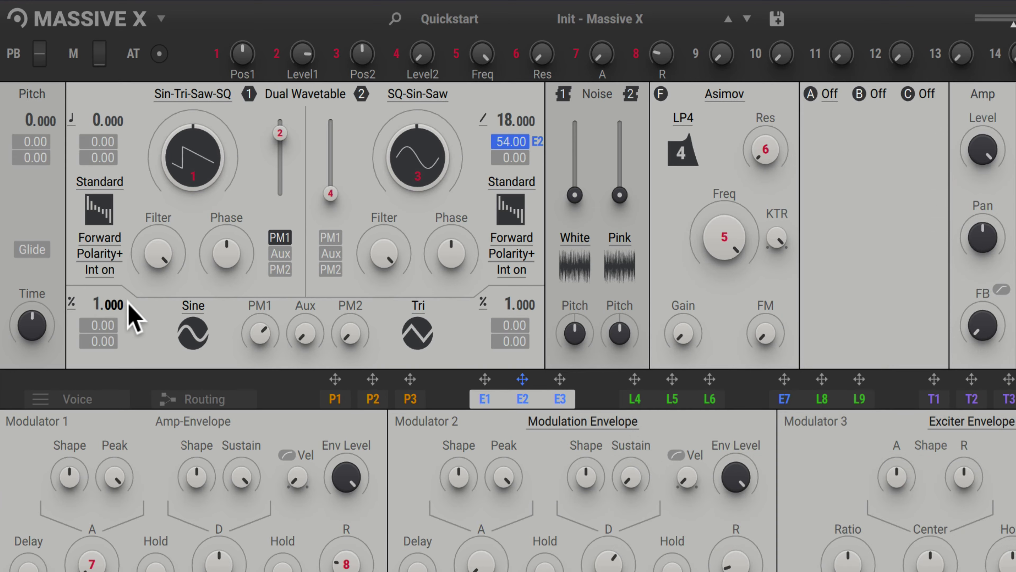
Switch the Sine modulator's pitch mode to Key Track at 1.000 and turn oscillator 1's PM1 amount down to zero
click(71, 303)
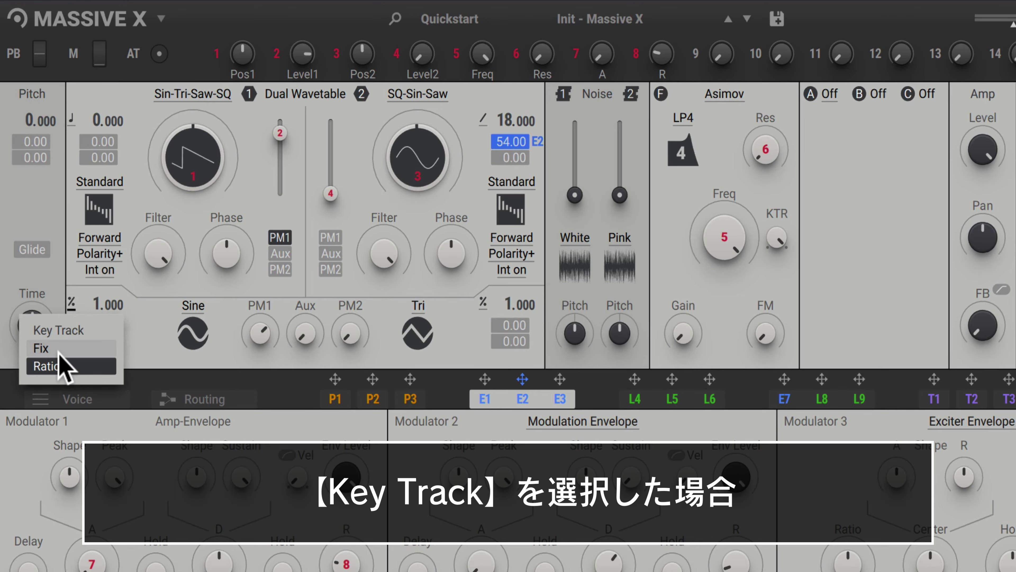
click(70, 330)
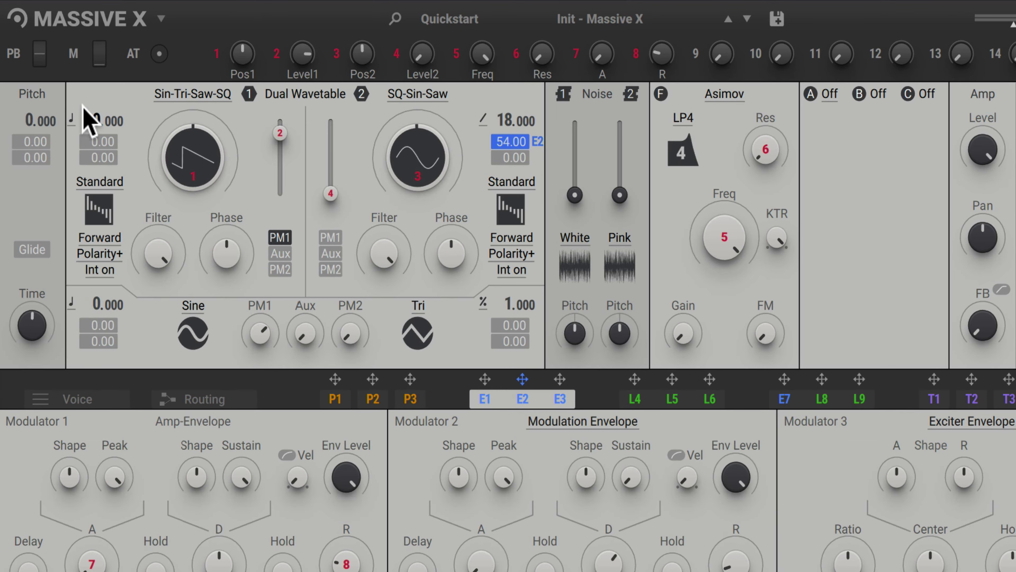
click(99, 300)
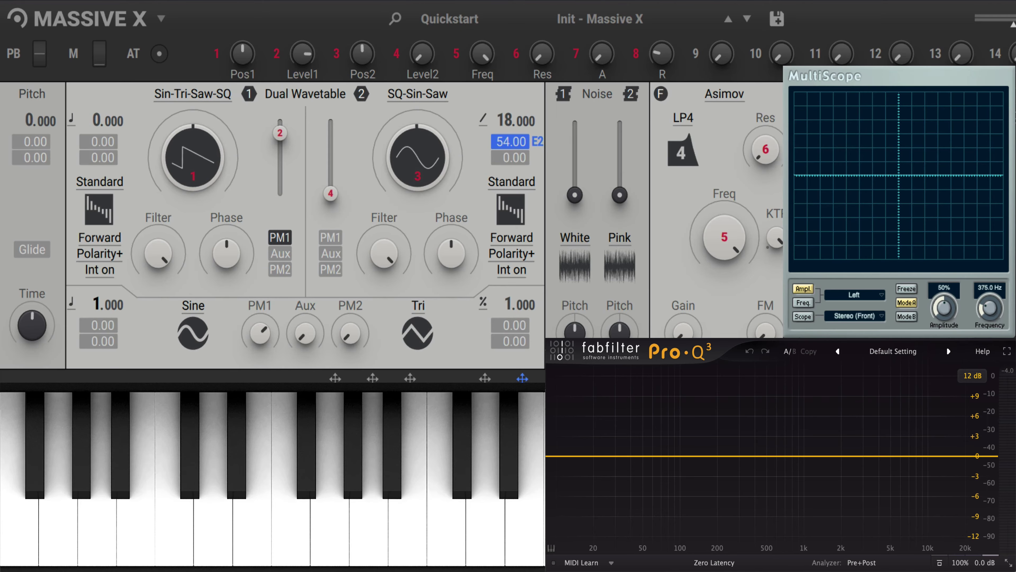
click(174, 541)
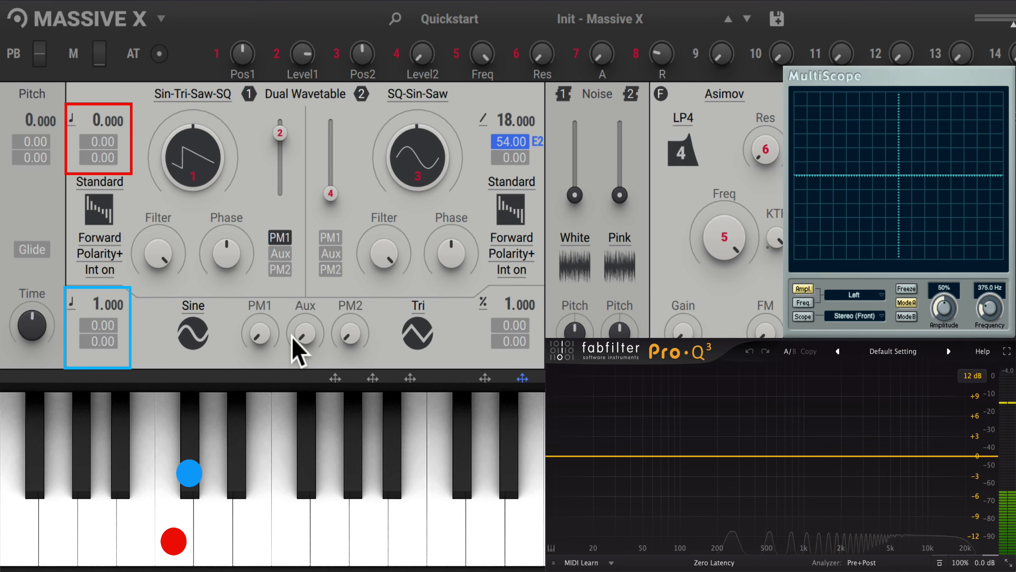
mouse_move(261, 335)
mouse_down()
mouse_move(260, 301)
mouse_move(261, 348)
mouse_up()
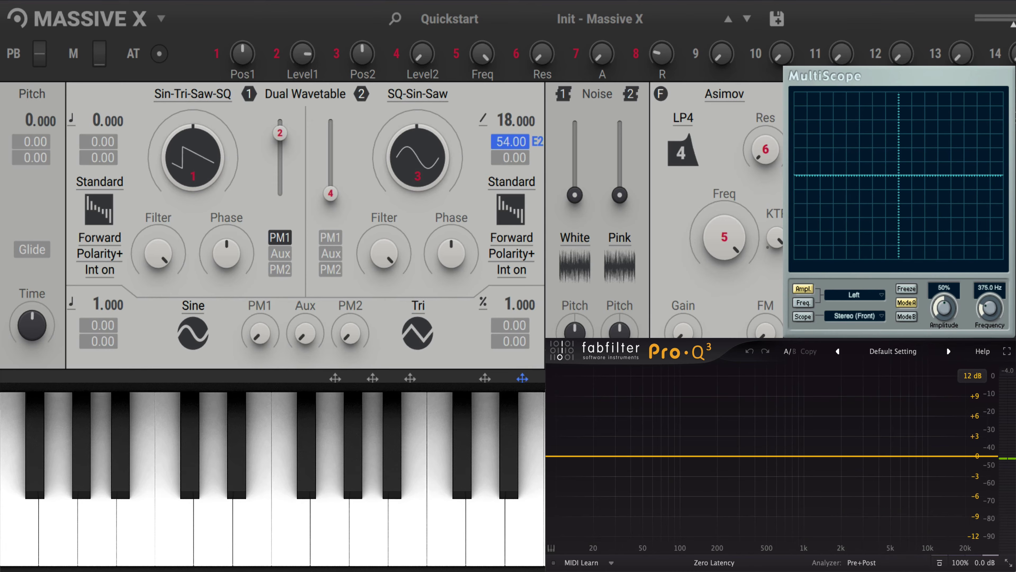
Modulate the Sine modulator's pitch by 34.00 with envelope E2 from a base of 0.000, and raise that envelope's sustain and attack
mouse_move(95, 304)
mouse_down()
mouse_move(95, 249)
mouse_move(95, 377)
mouse_up()
drag(102, 334, 103, 314)
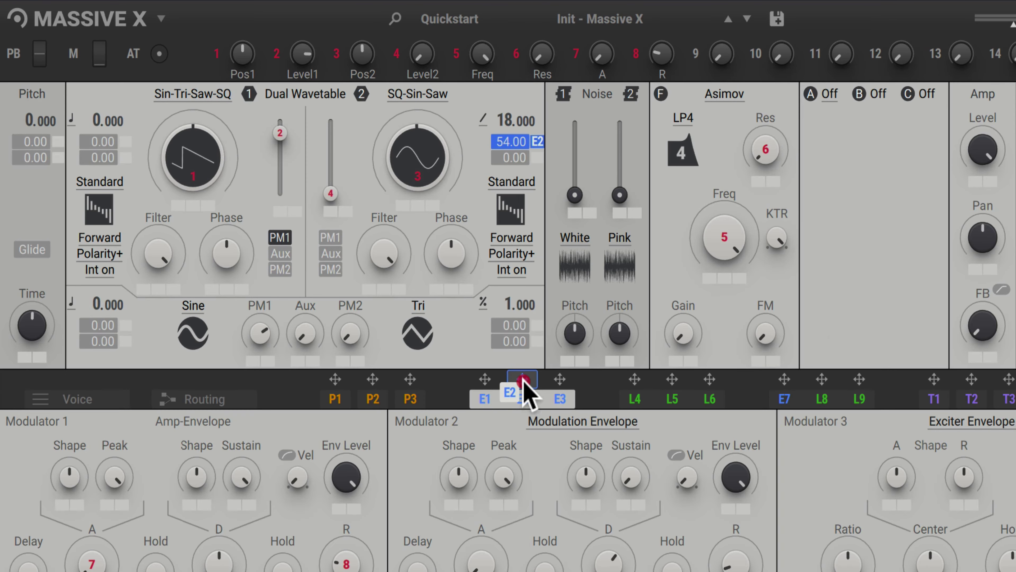
drag(522, 379, 125, 327)
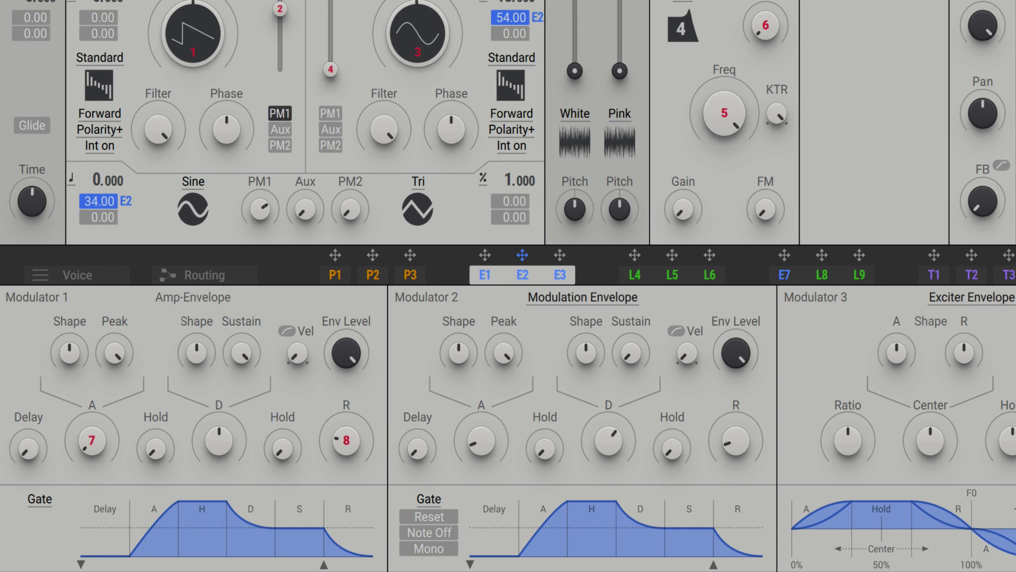
drag(627, 354, 627, 281)
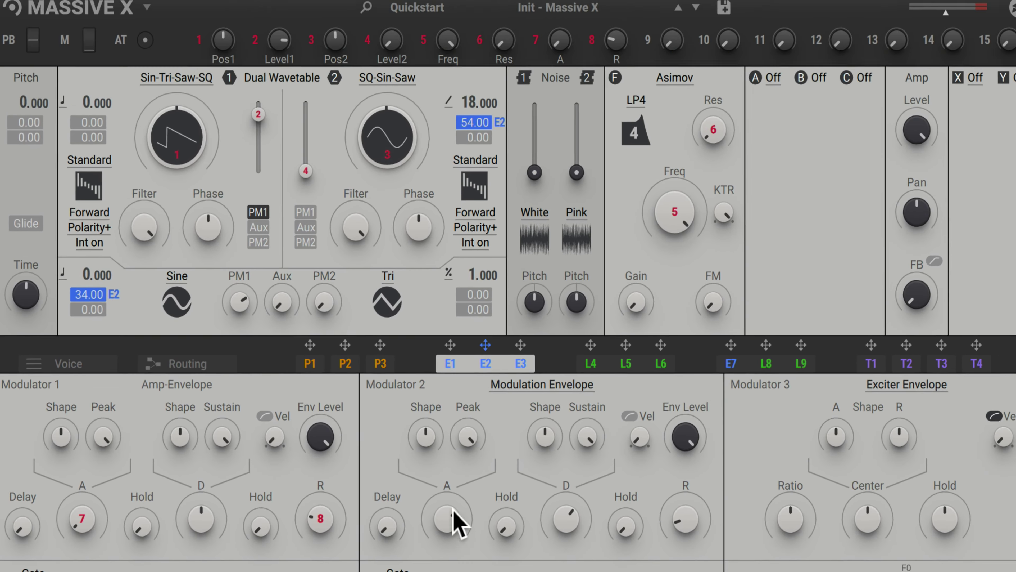
drag(480, 445, 479, 432)
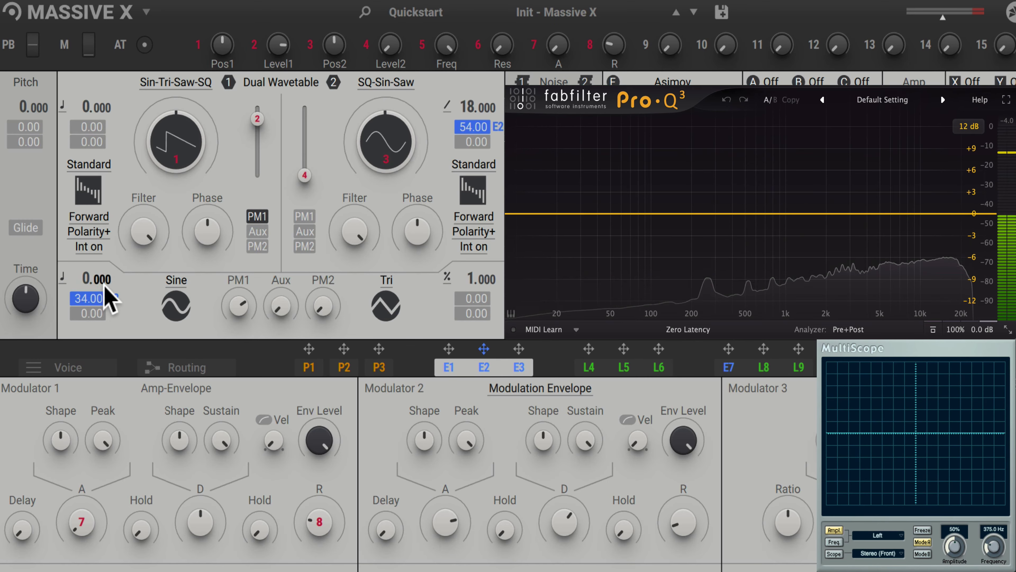
Set the Sine modulator's pitch mode to Fix at 72.000 and try an E2 amount of 17.00 before resetting the amount to 0.00
click(63, 277)
click(50, 319)
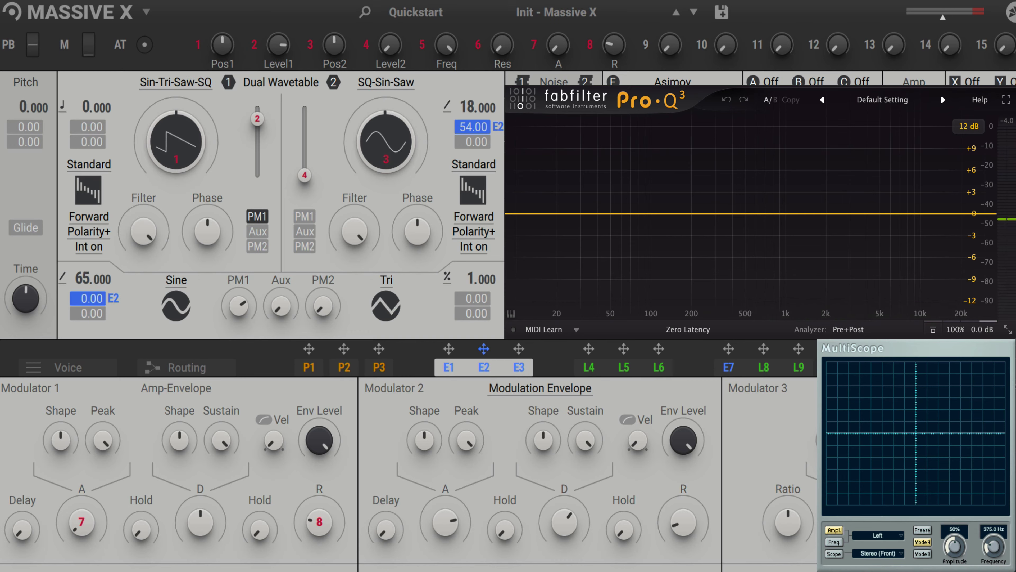
drag(82, 278, 466, 369)
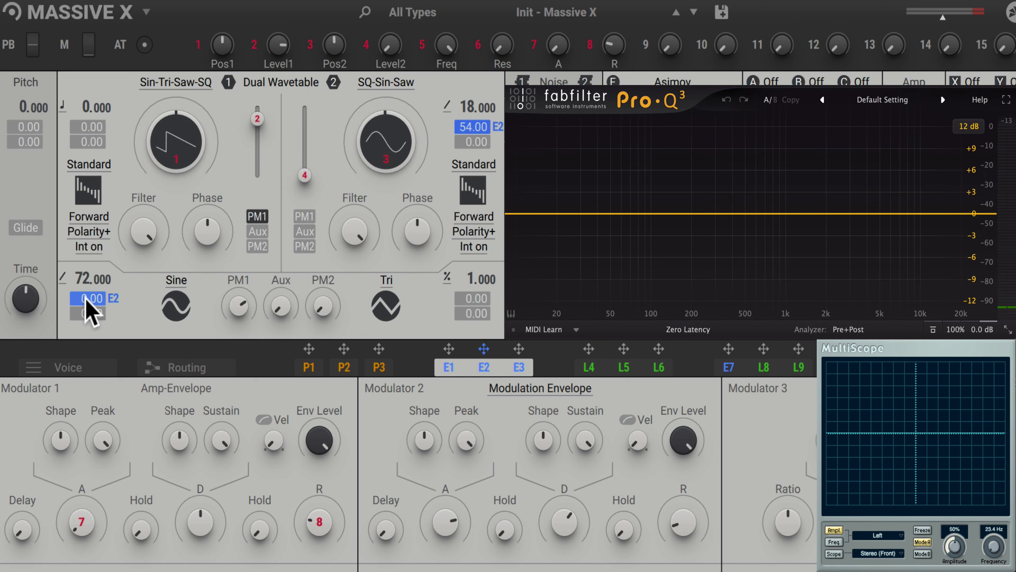
mouse_move(85, 299)
mouse_down()
mouse_move(81, 290)
mouse_move(78, 300)
mouse_up()
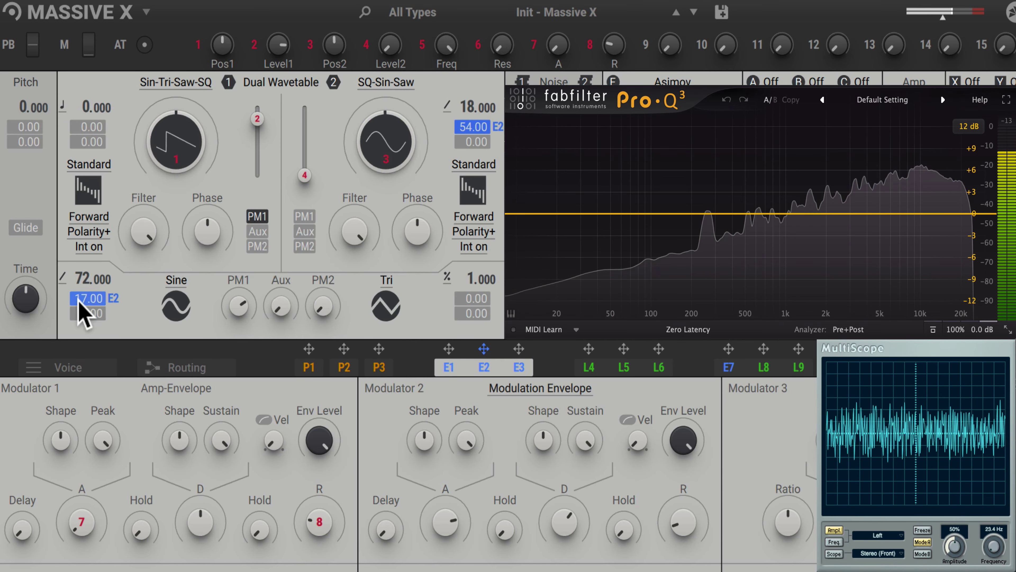
double_click(78, 299)
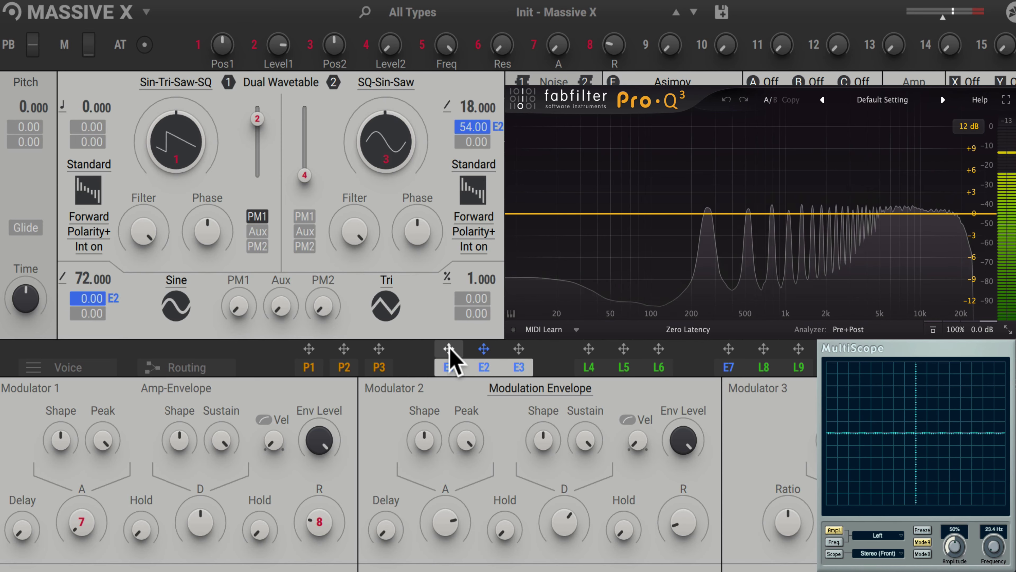
Assign envelope E2 to oscillator 1's PM1 amount and delete the E2 assignment from the Sine modulator's pitch
drag(484, 349, 229, 327)
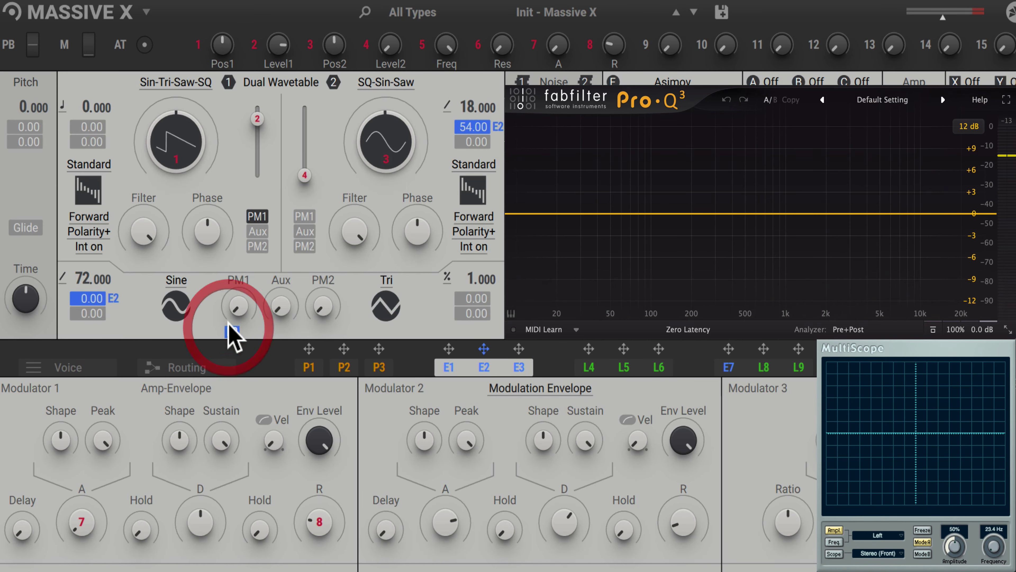
right_click(112, 302)
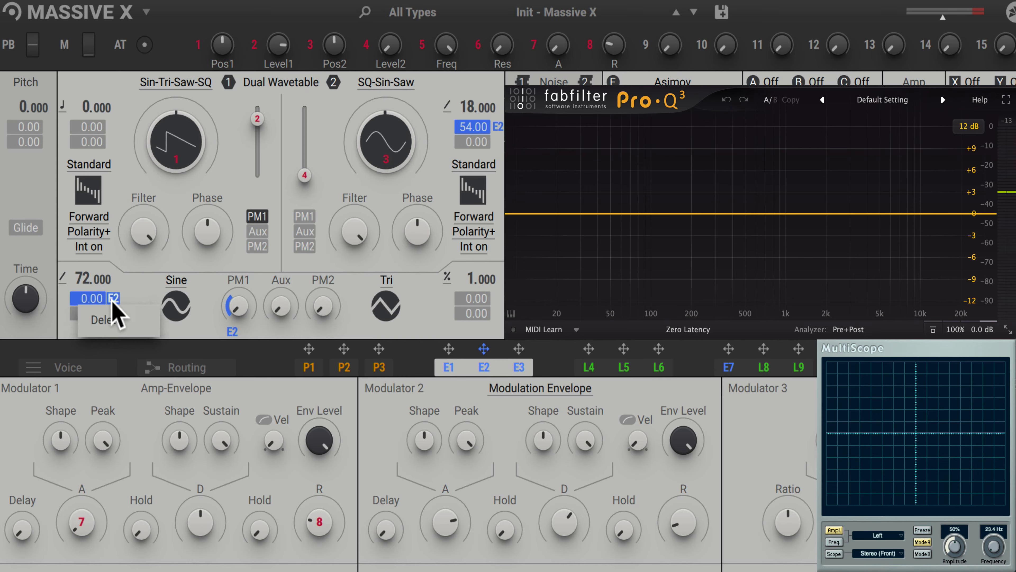
click(106, 319)
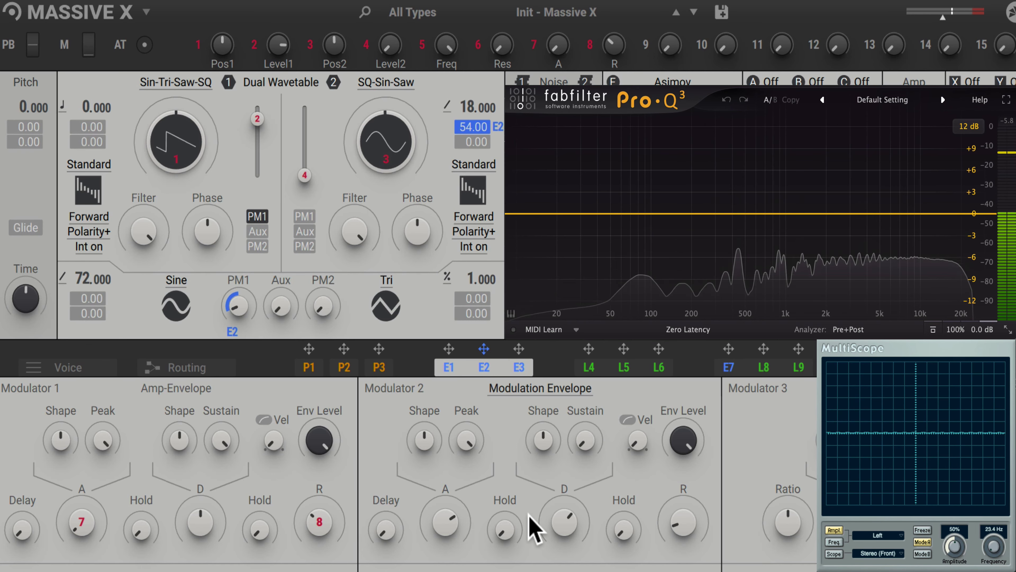
click(229, 328)
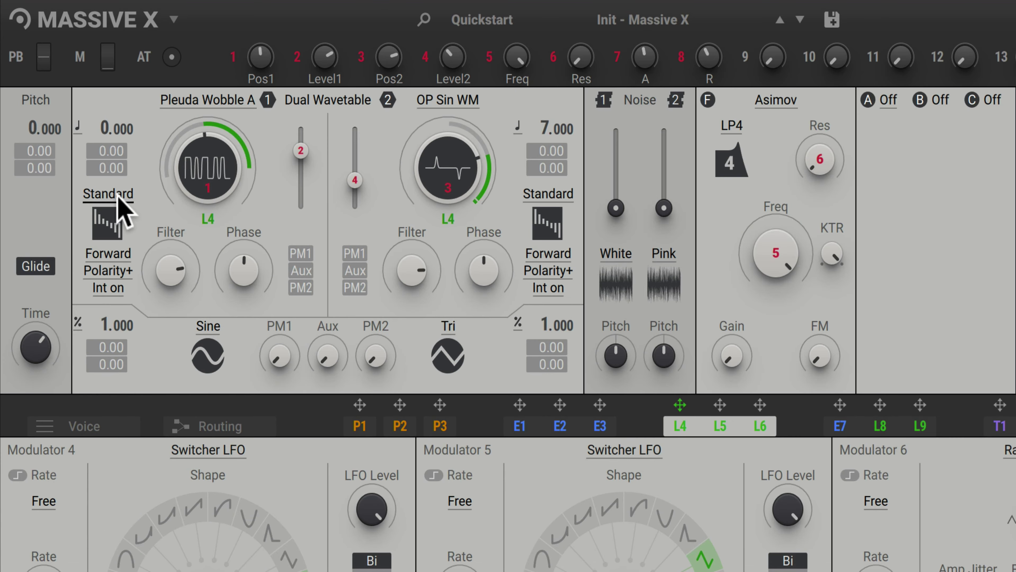
Change oscillator 1's wavetable mode to Gorilla and adjust its Over amount
click(114, 195)
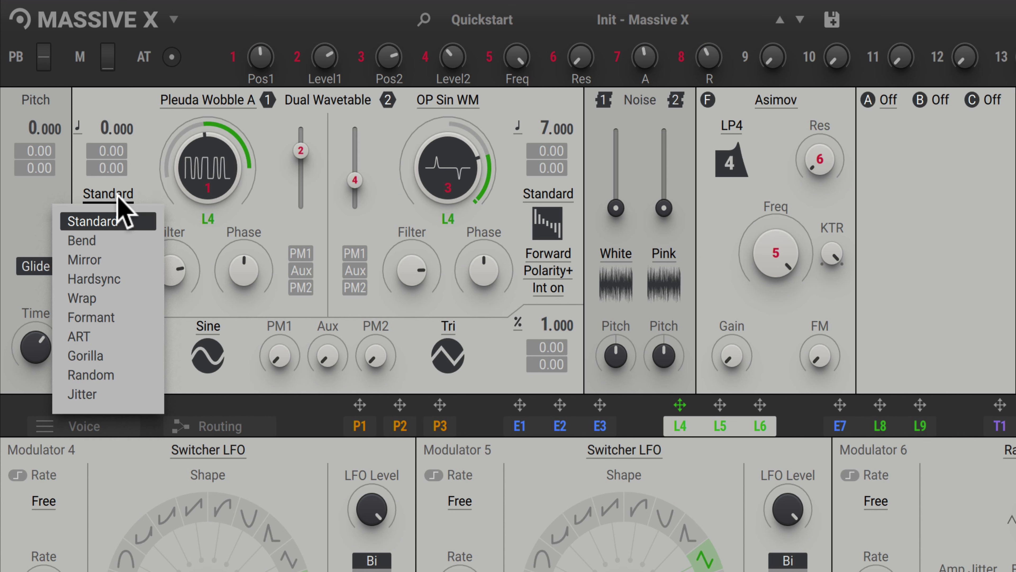
click(98, 197)
click(92, 194)
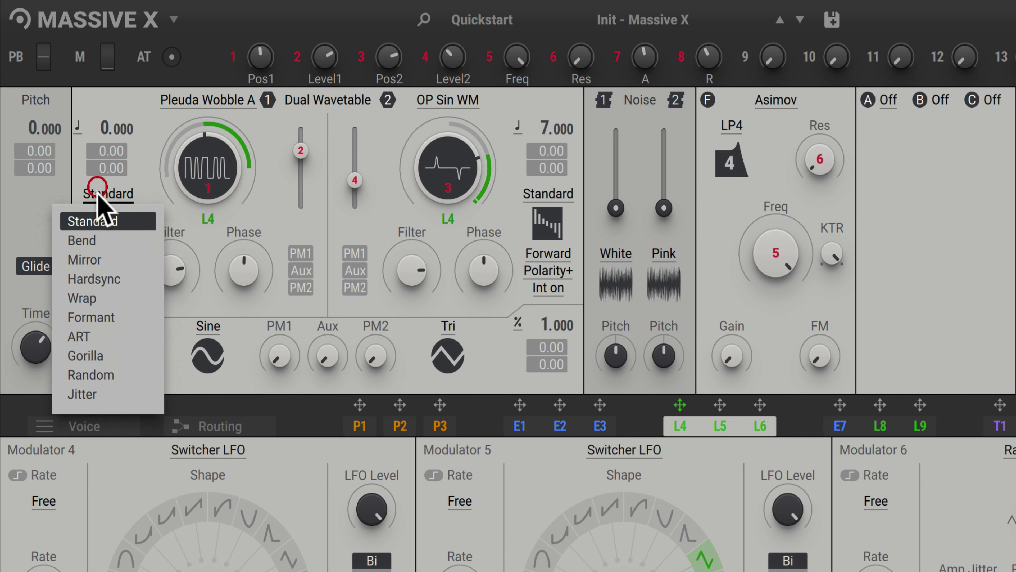
click(96, 355)
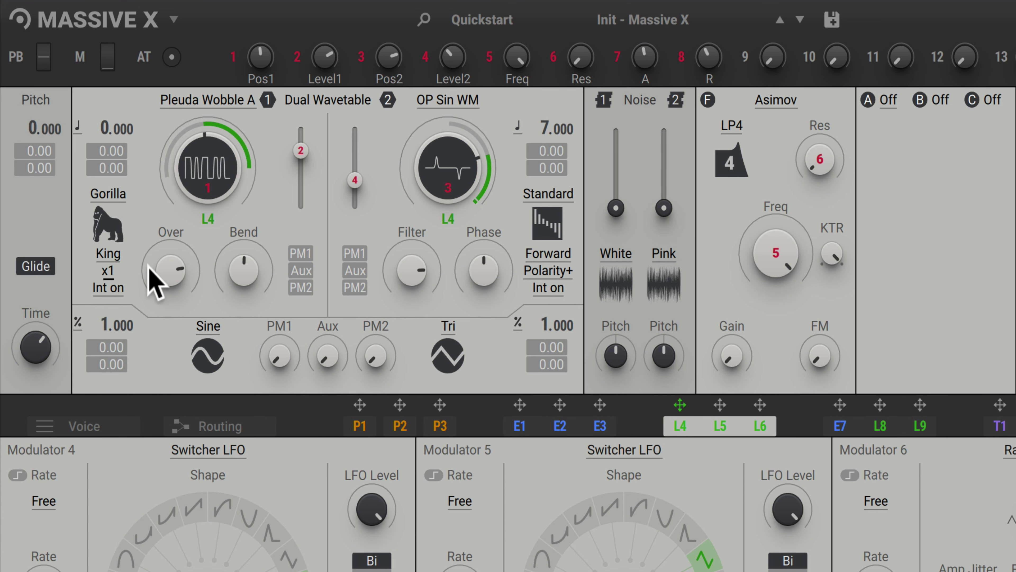
click(181, 264)
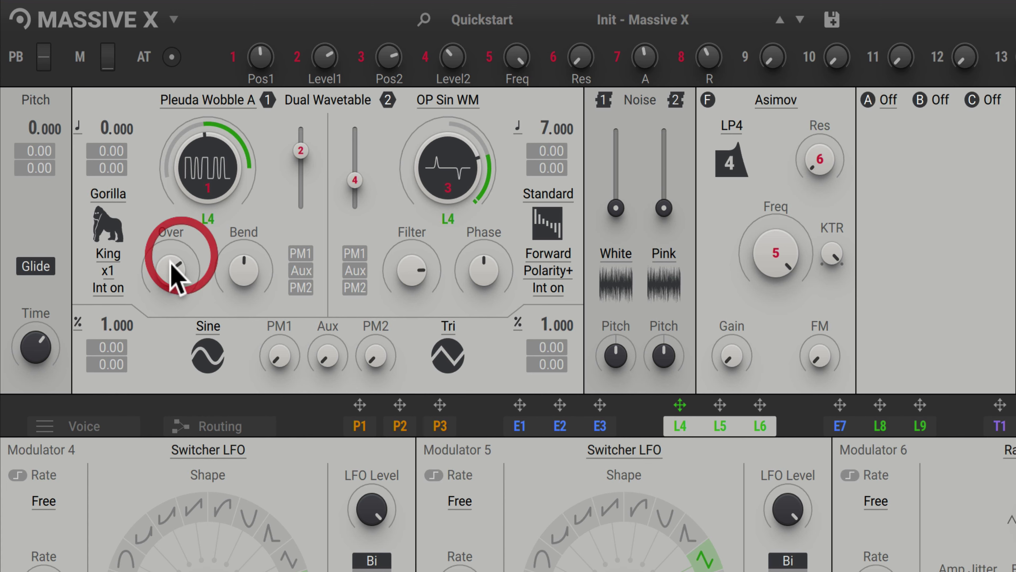